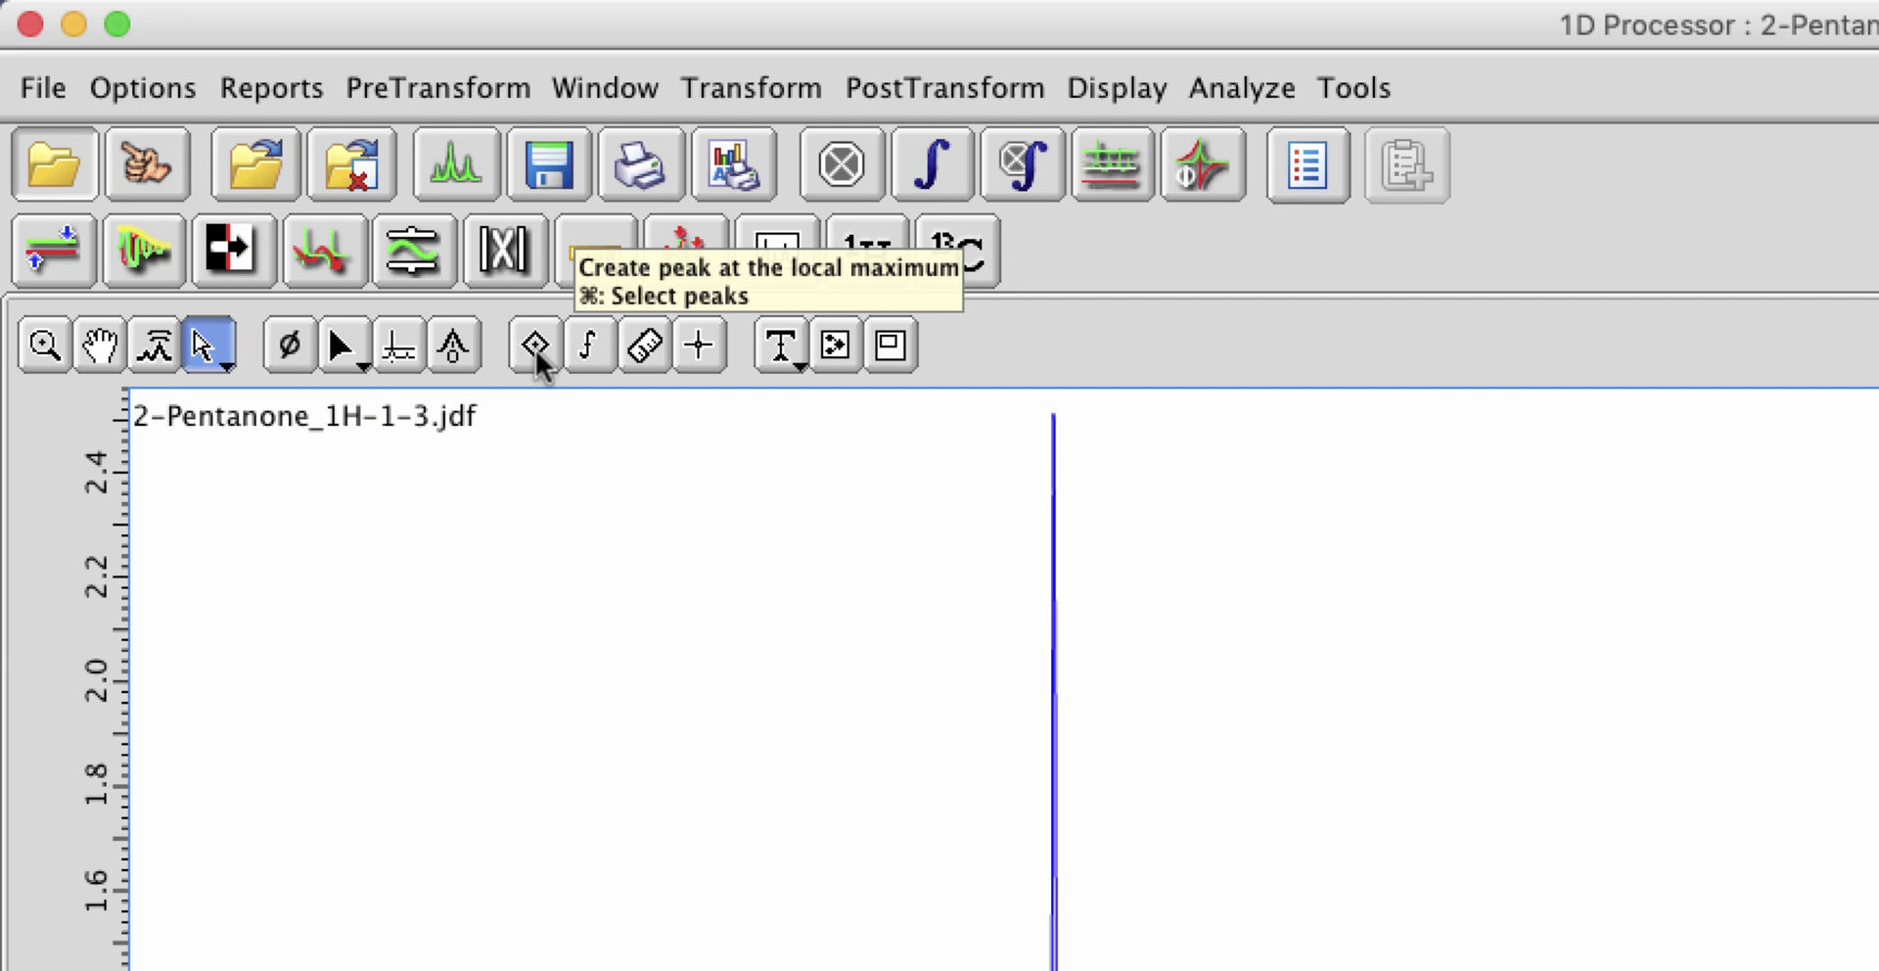
Step: Pick the 0.88 ppm triplet line and zoom into the 0.98–0.79 ppm region
click(536, 352)
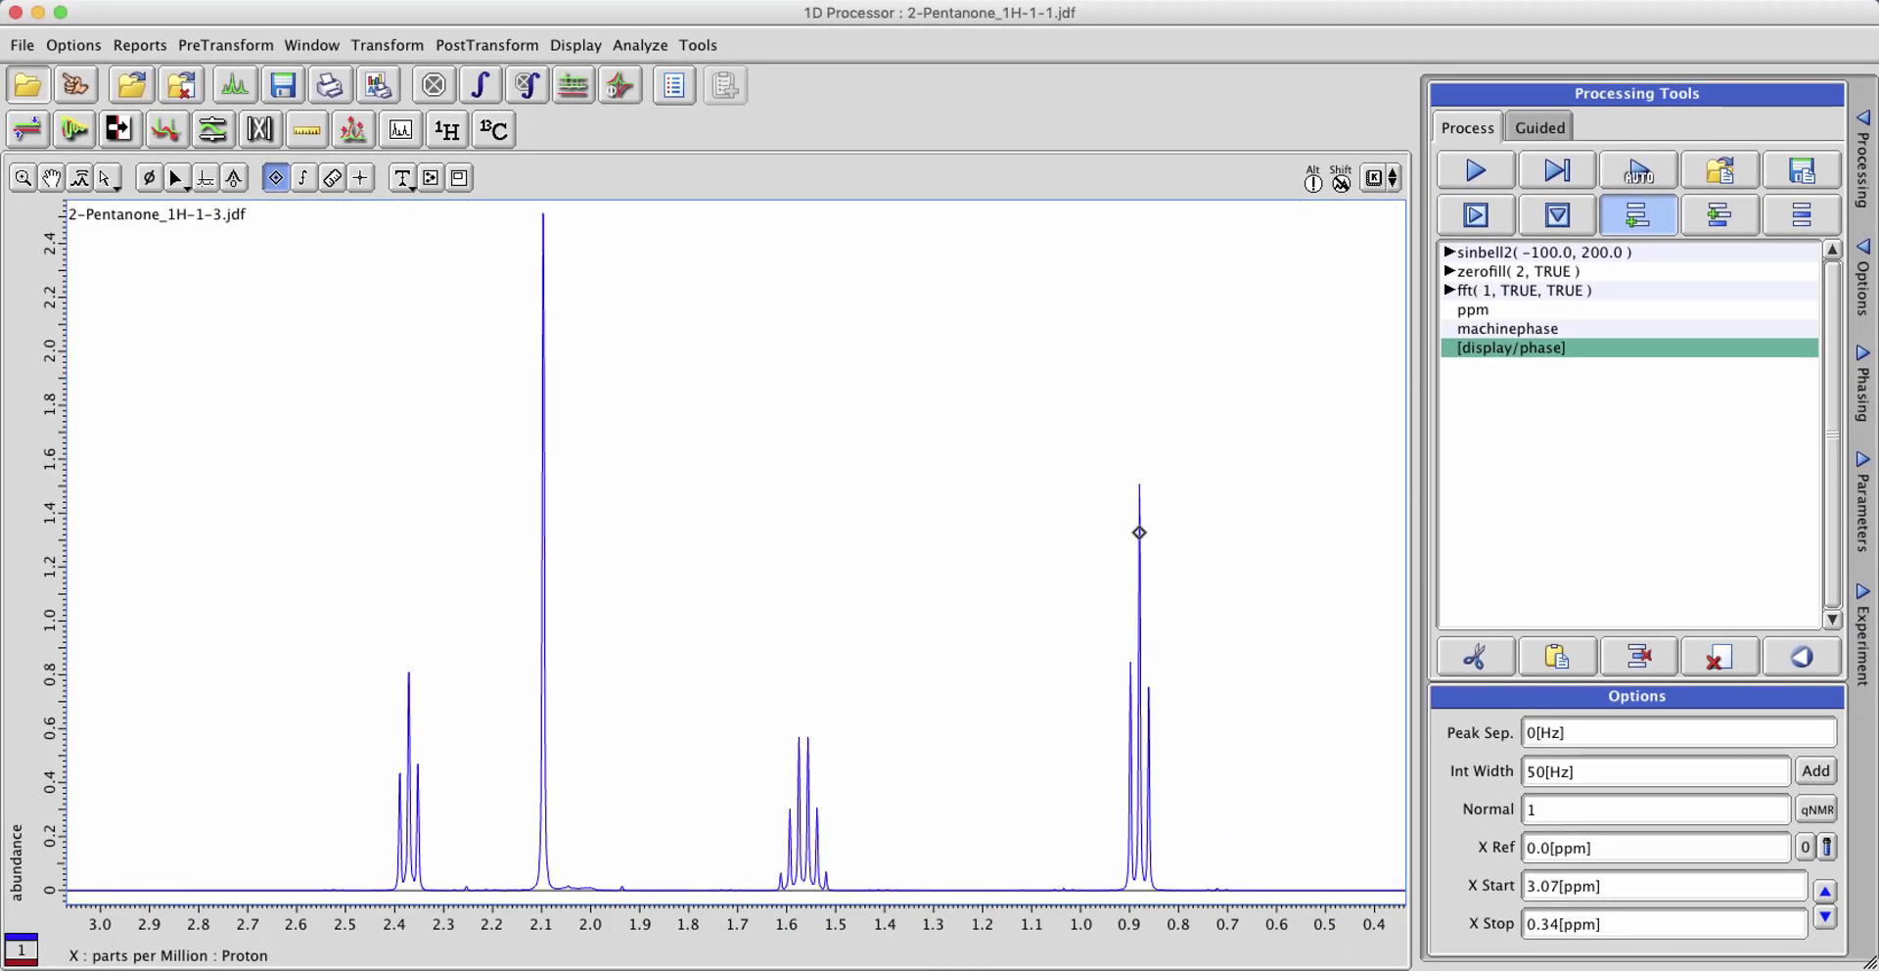
click(1139, 532)
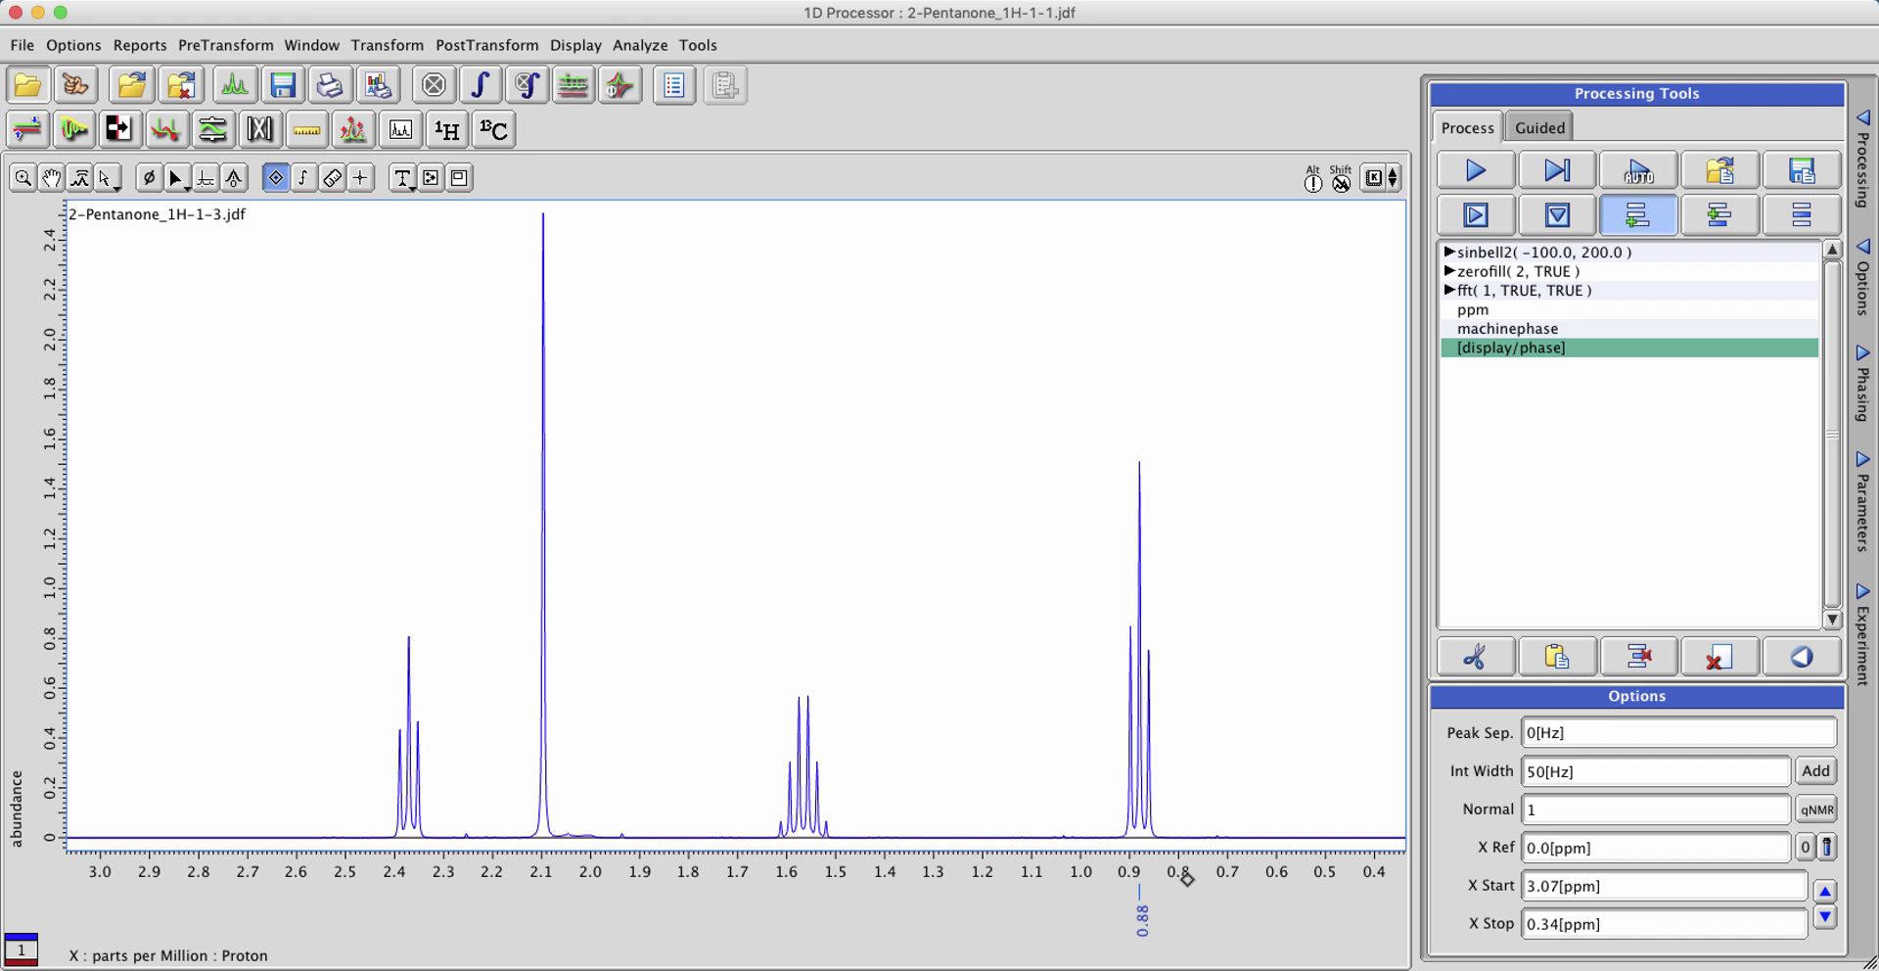
click(23, 178)
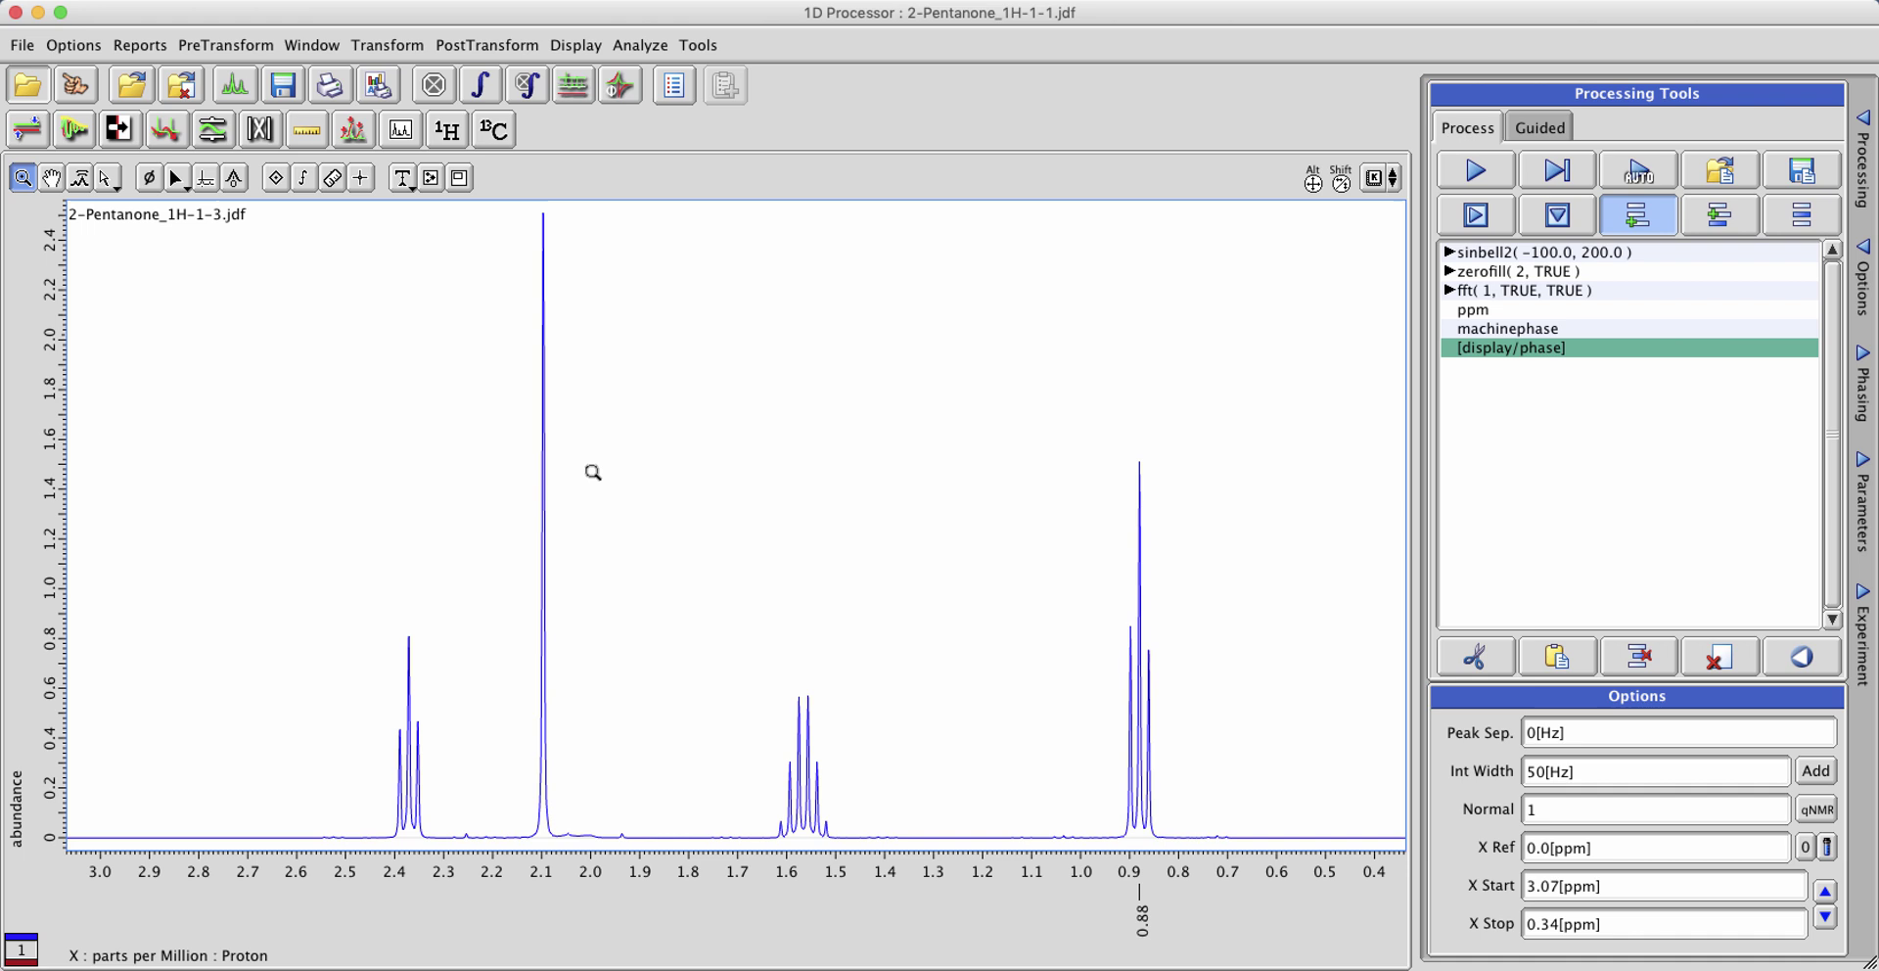
drag(1181, 922, 1091, 898)
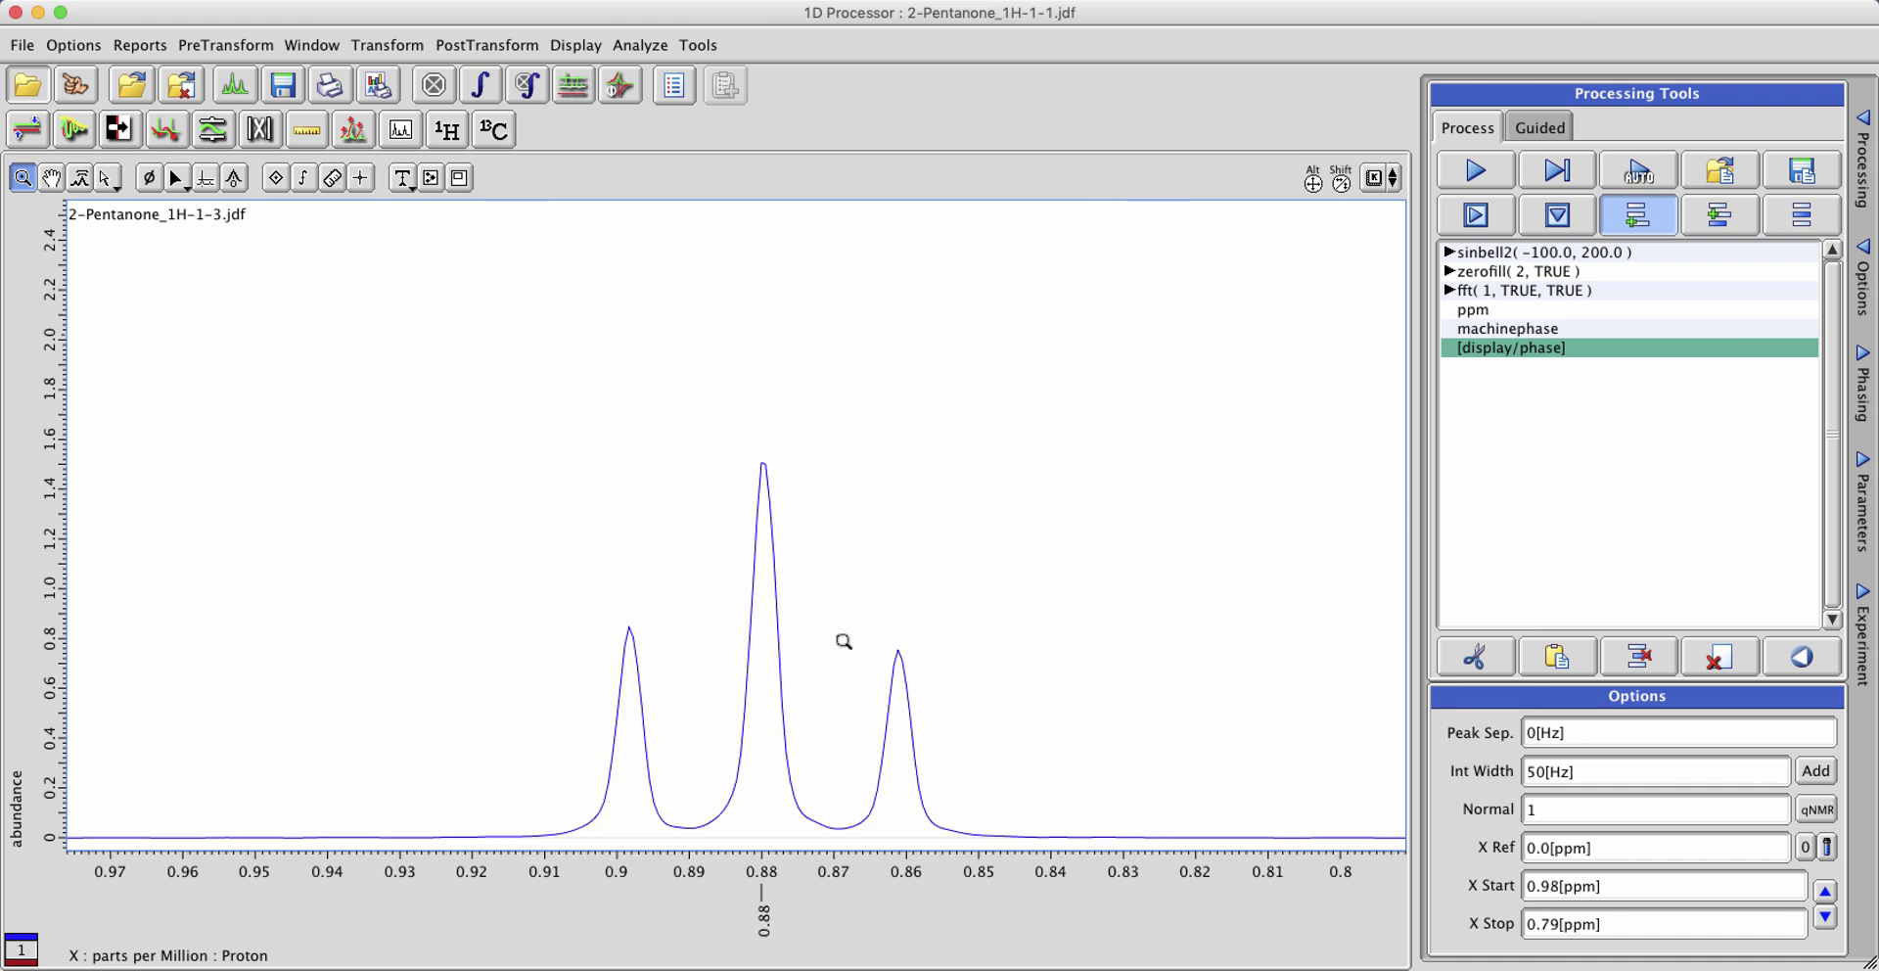
Step: Pick the remaining 0.86 and 0.90 ppm lines of the triplet
click(275, 180)
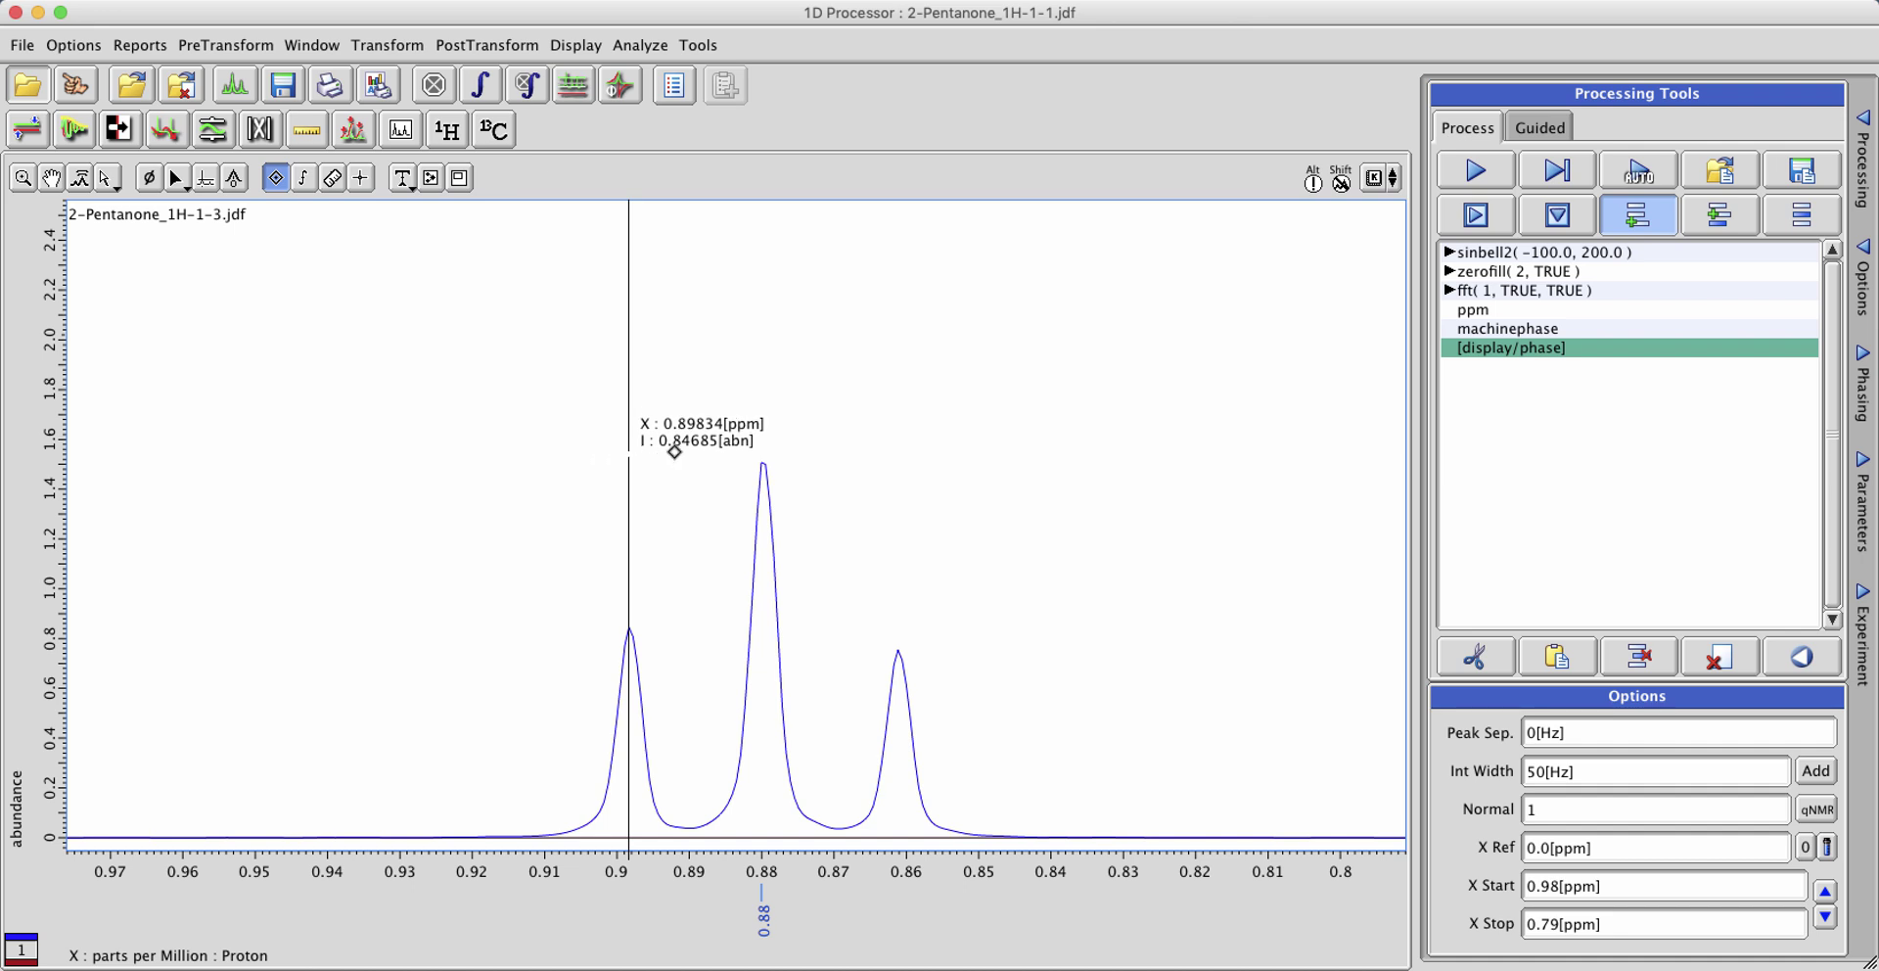
click(709, 452)
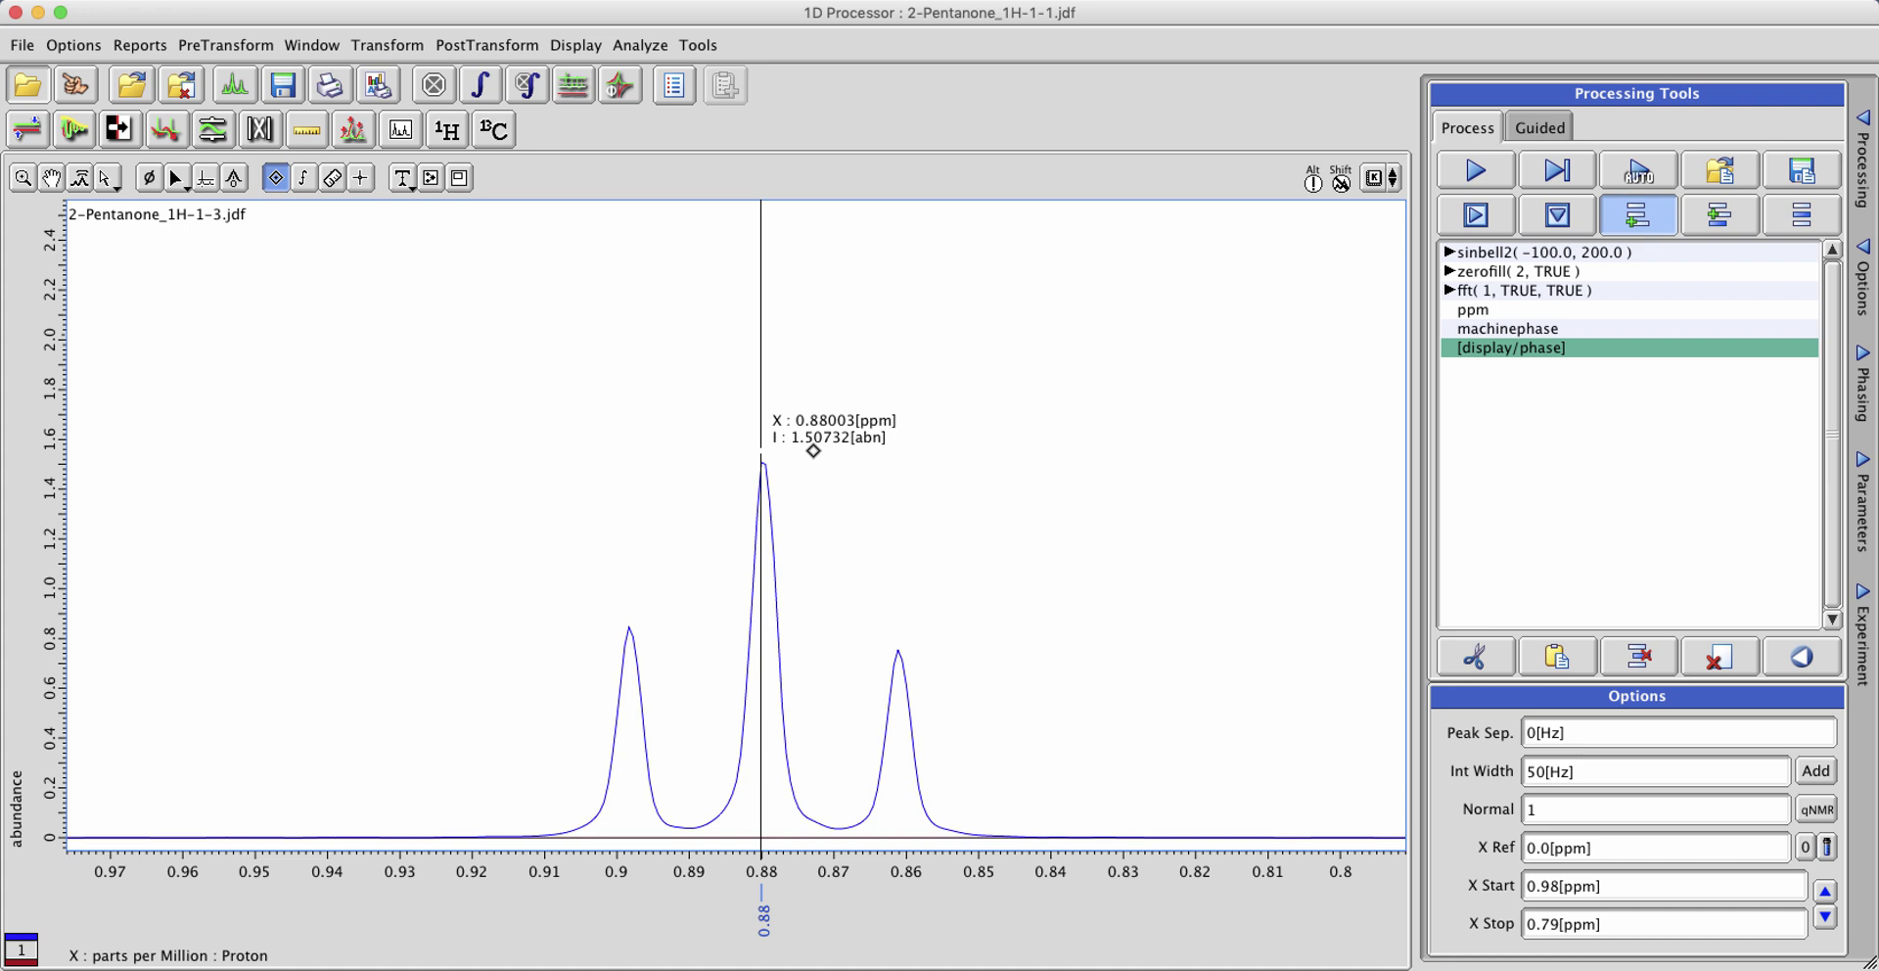
click(881, 454)
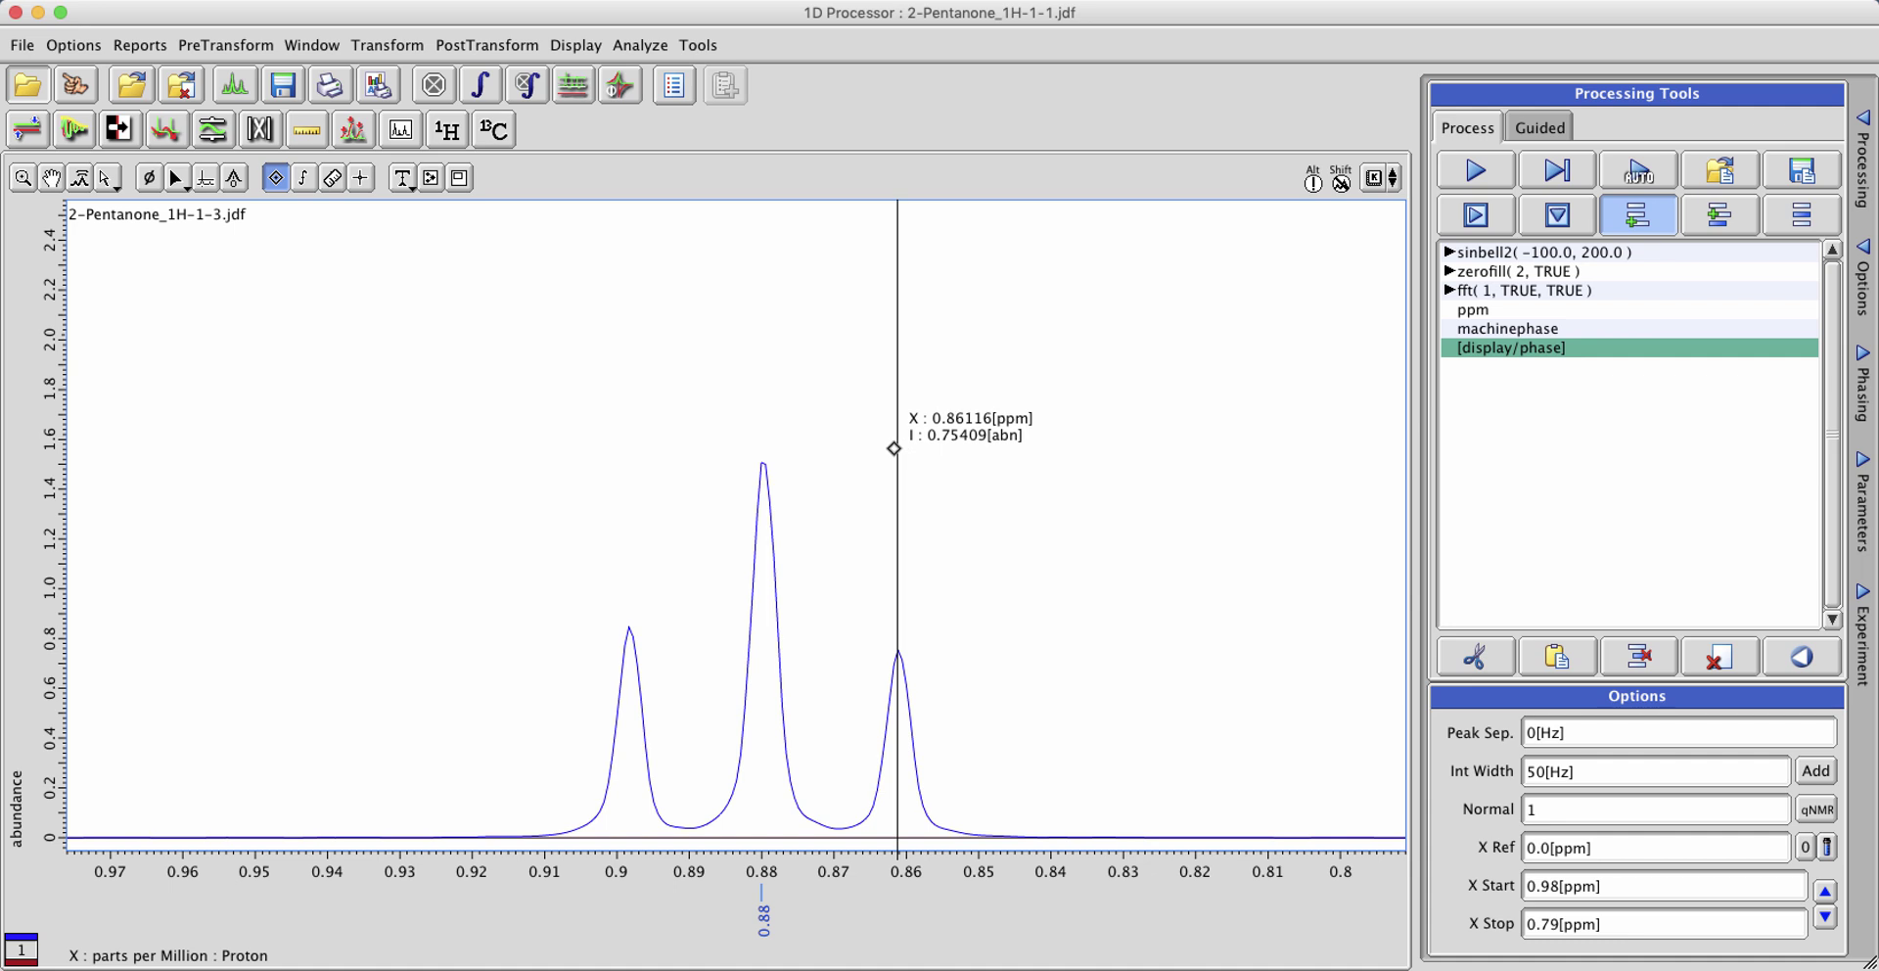
click(893, 449)
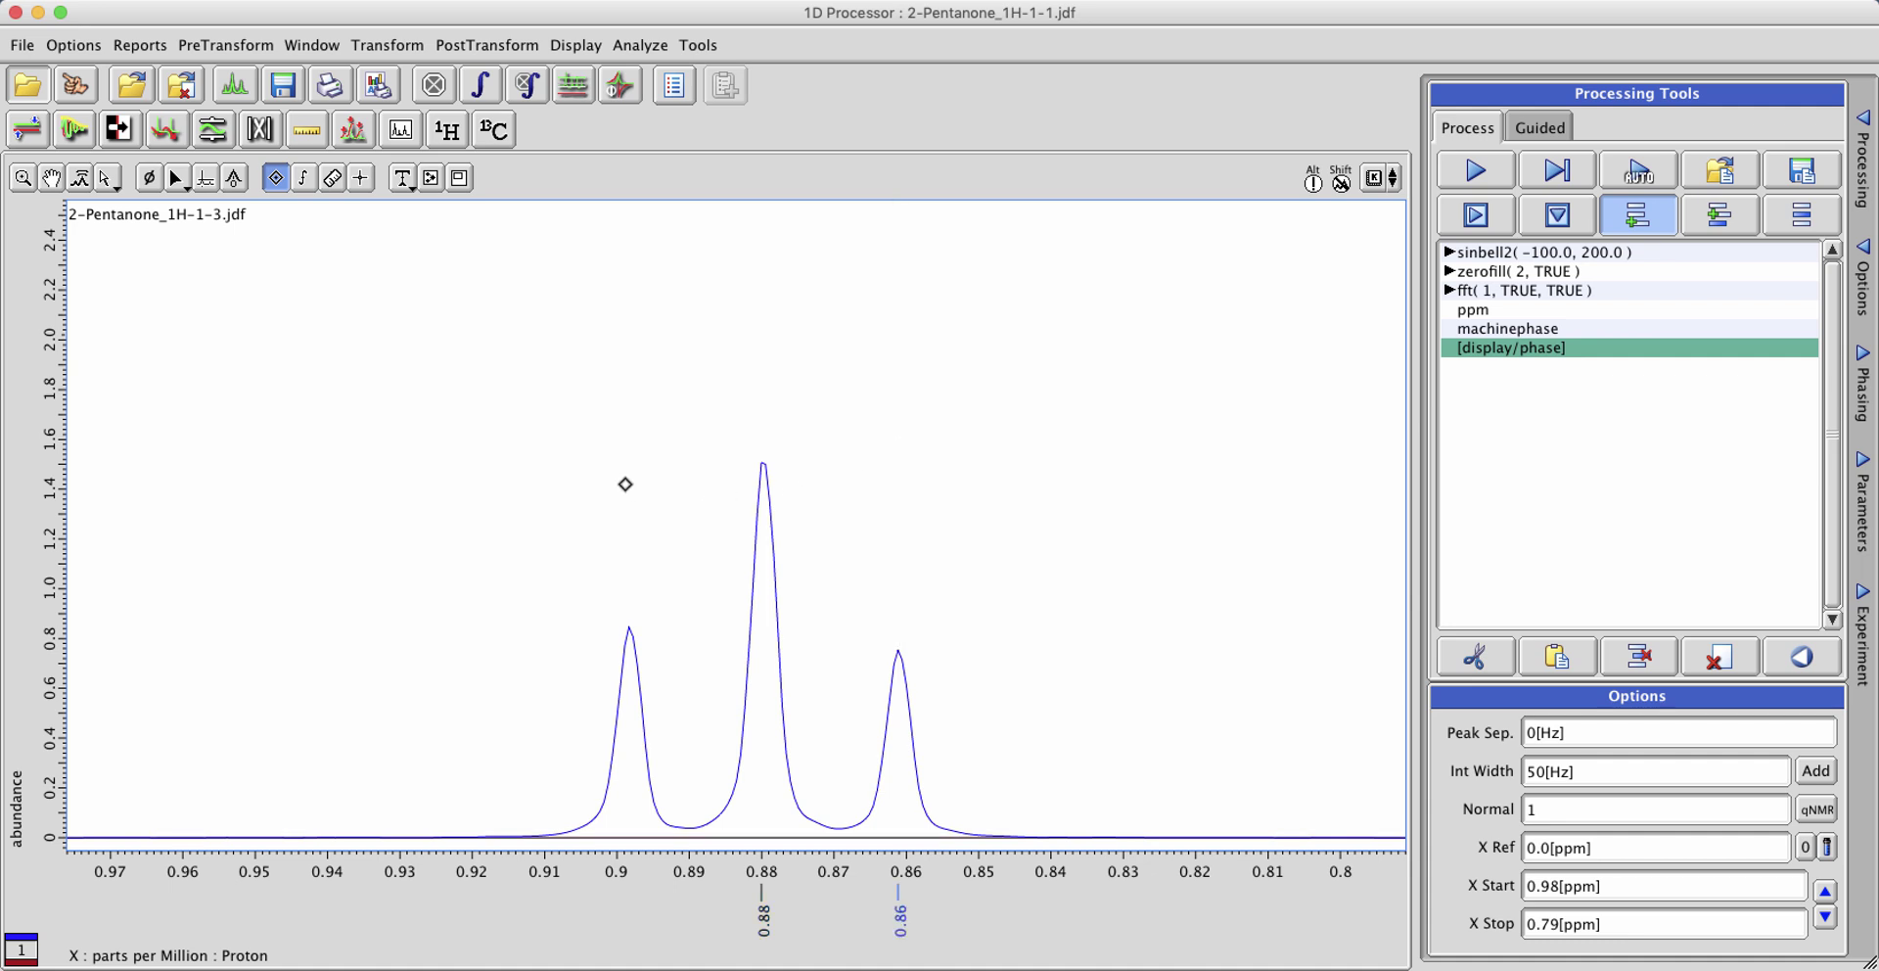
click(623, 482)
click(623, 482)
Step: Return to the full 3.07–0.34 ppm spectrum and magnify the baseline vertically to show threshold lines
key(ctrl+z)
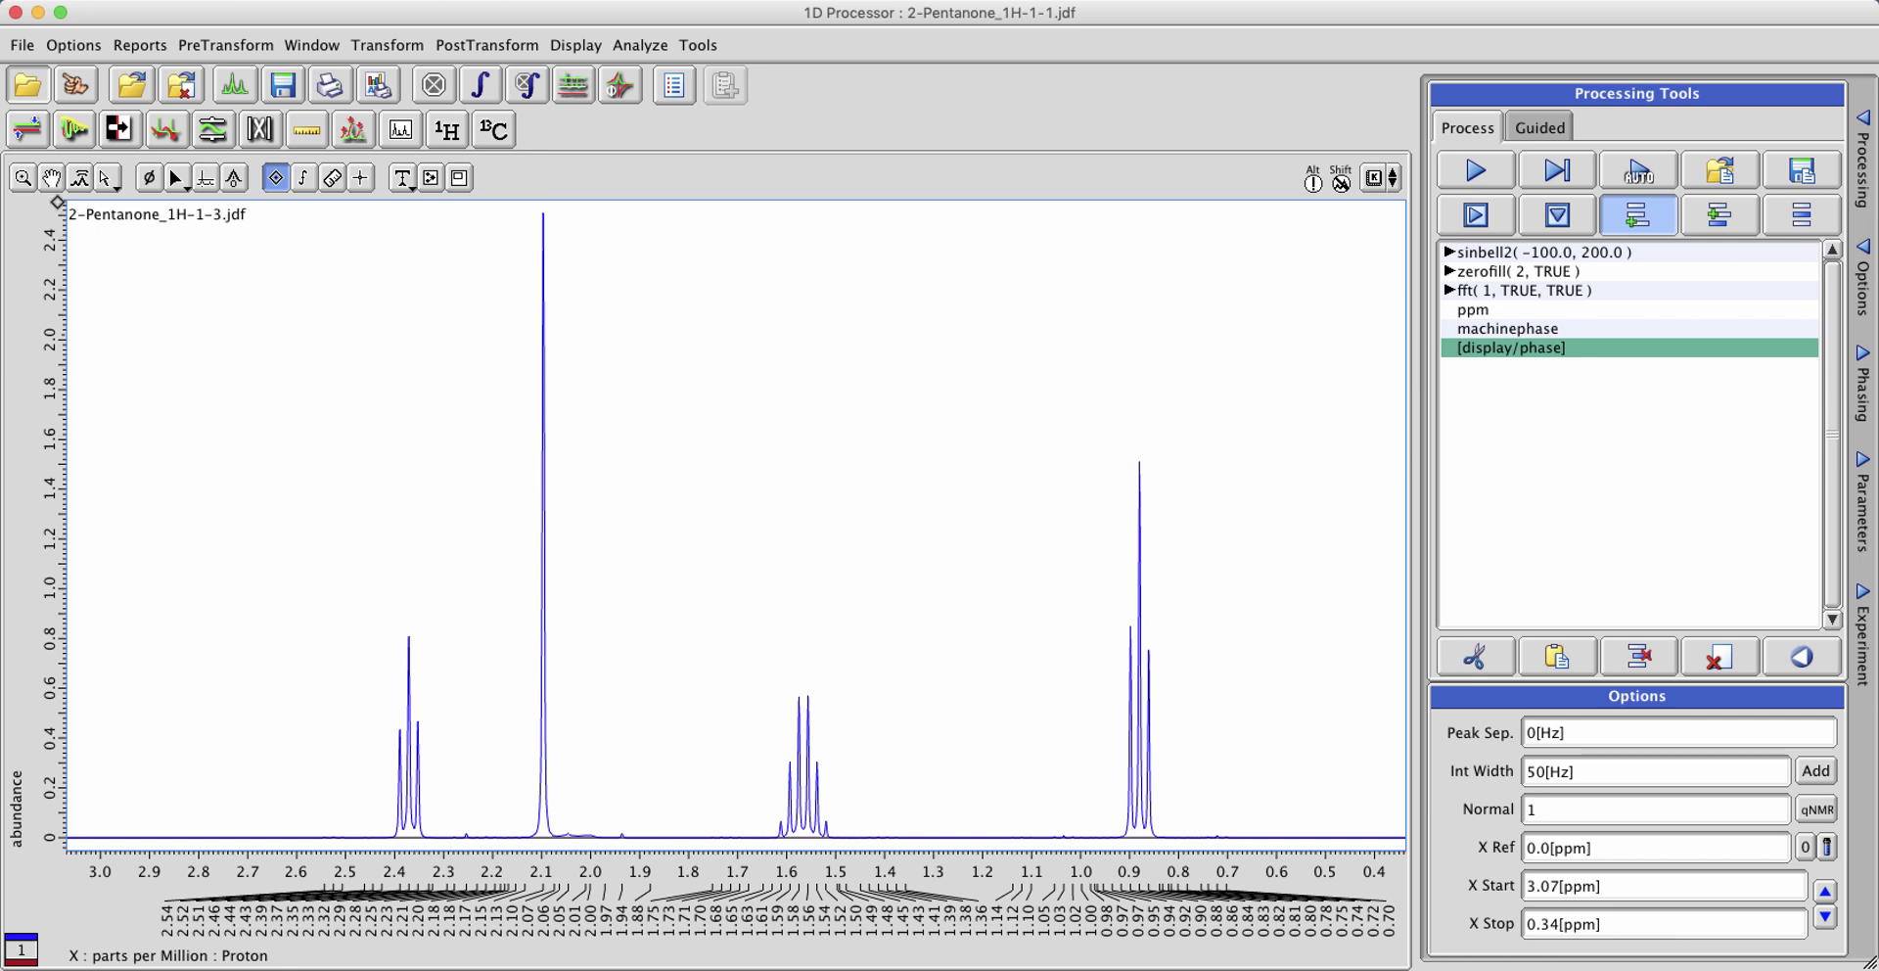
click(24, 181)
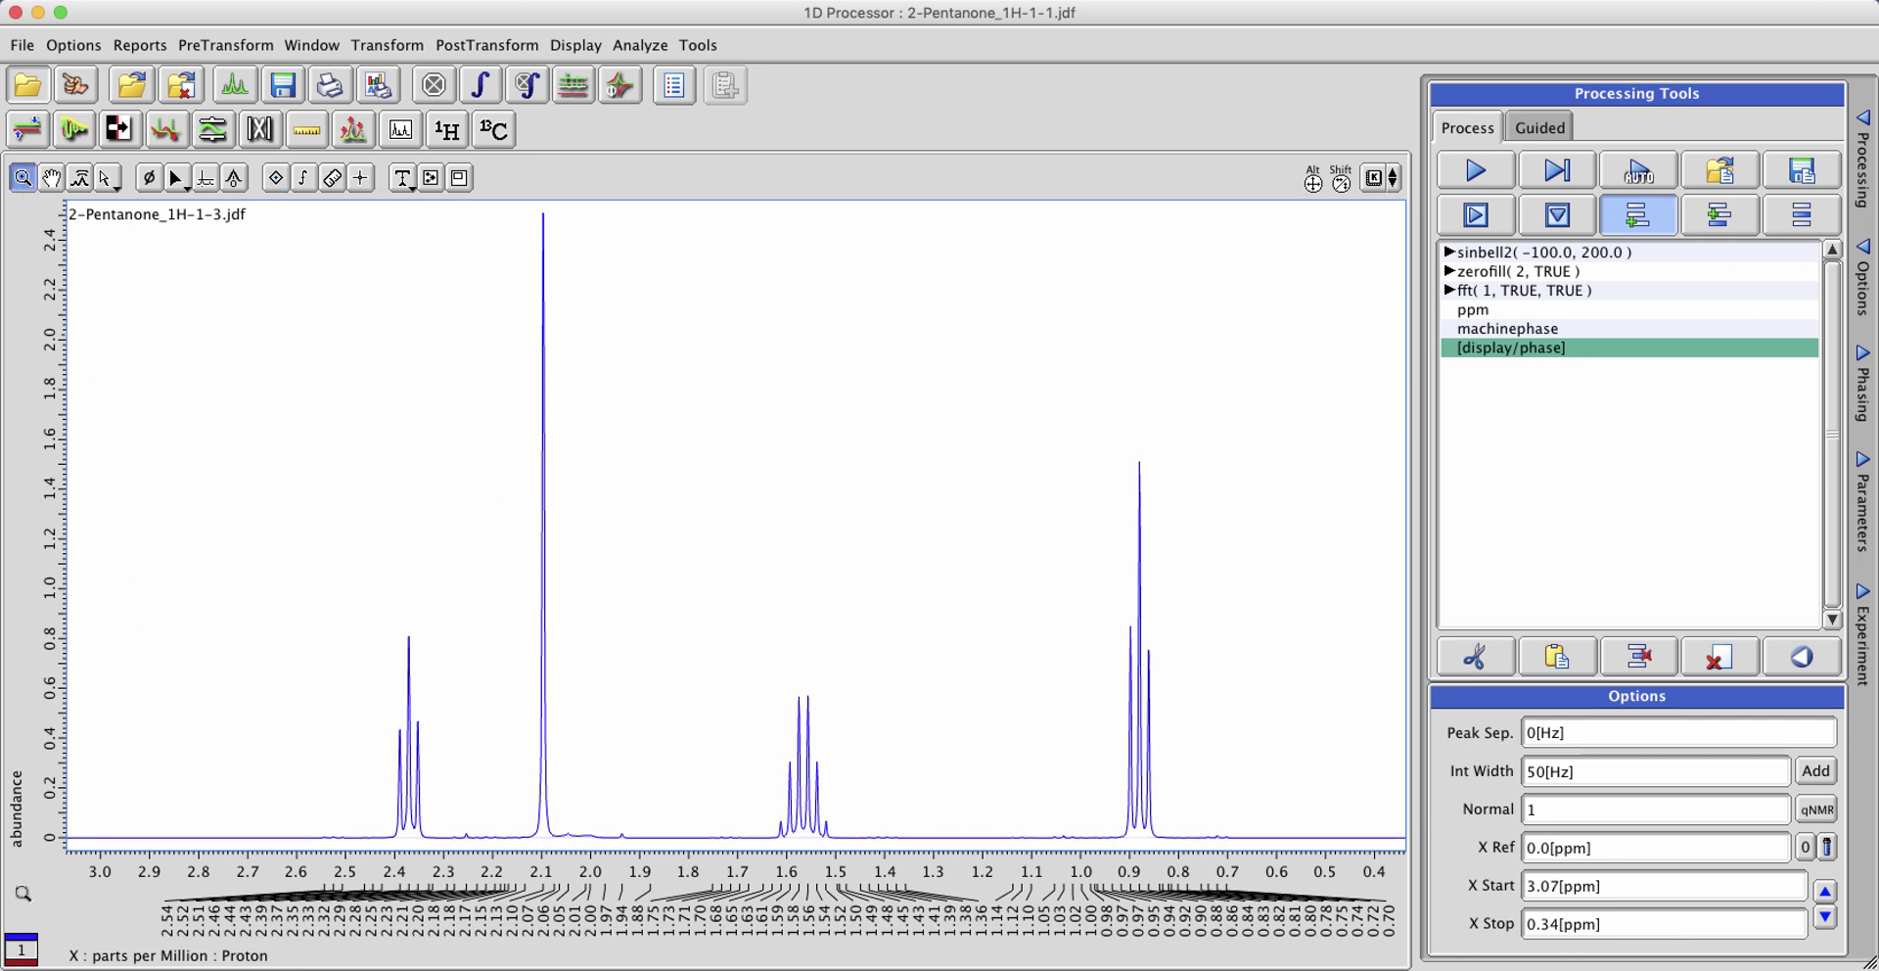
drag(44, 812, 51, 850)
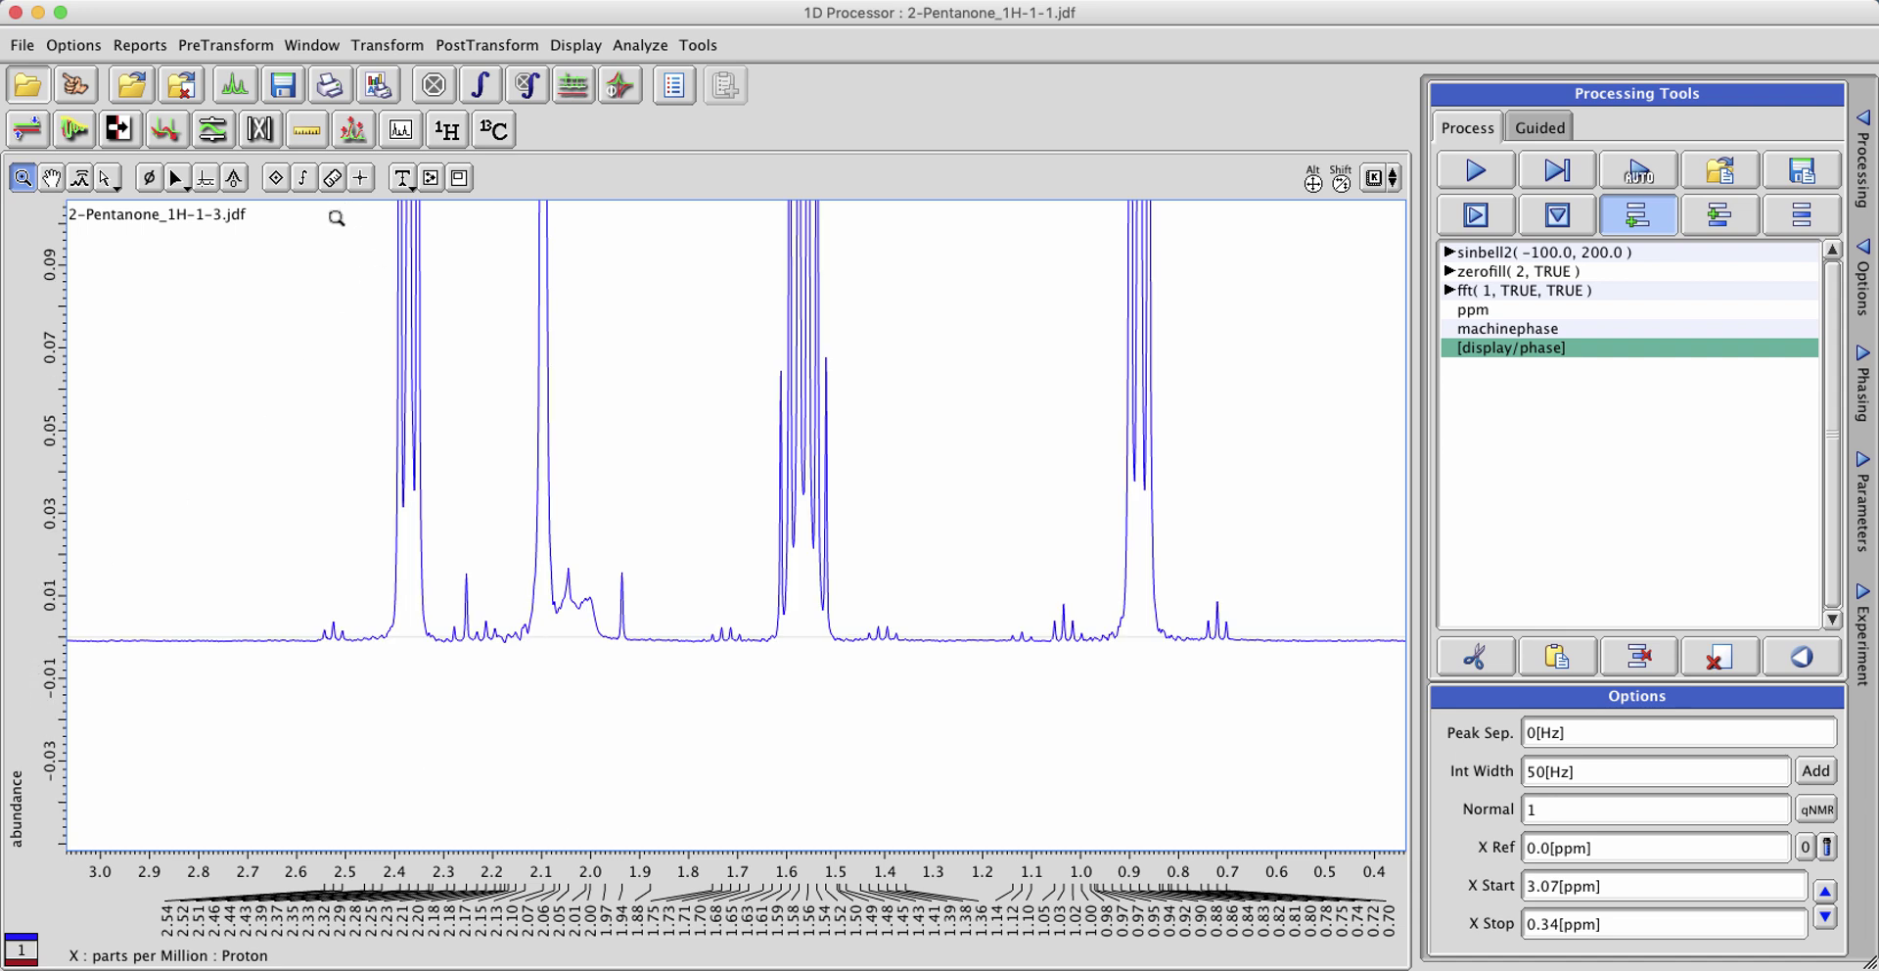
drag(61, 606, 66, 671)
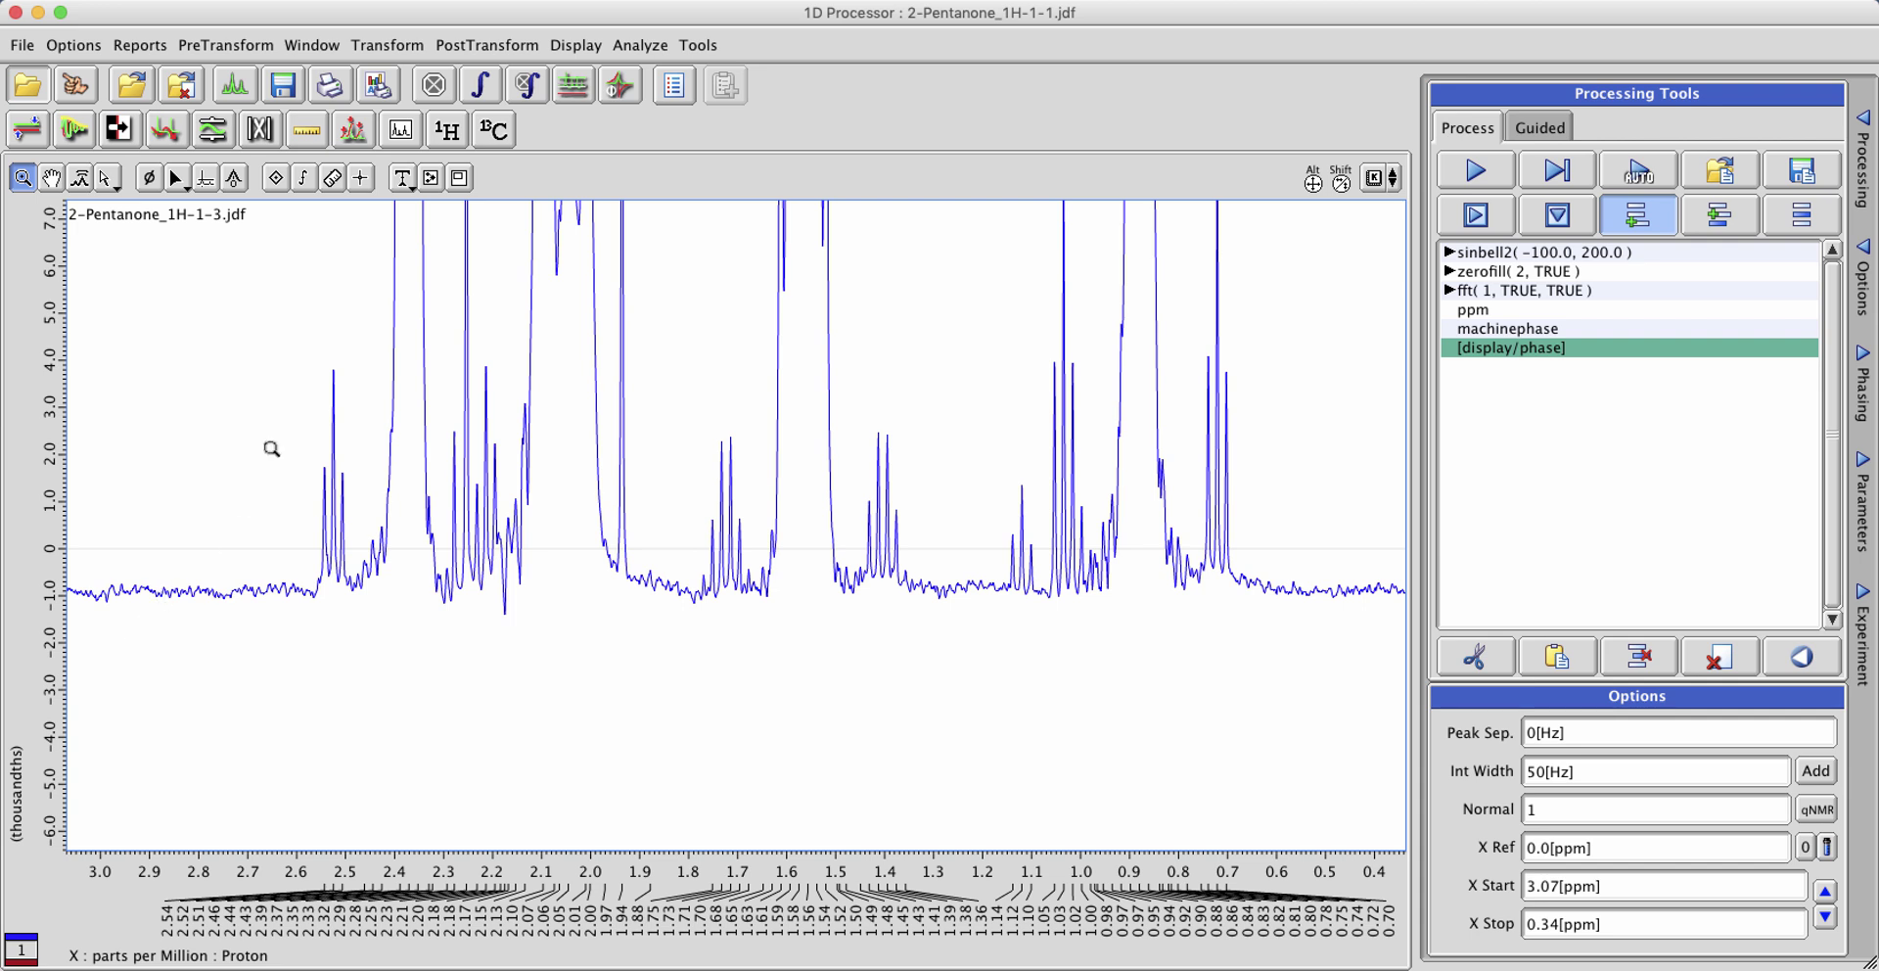
click(275, 179)
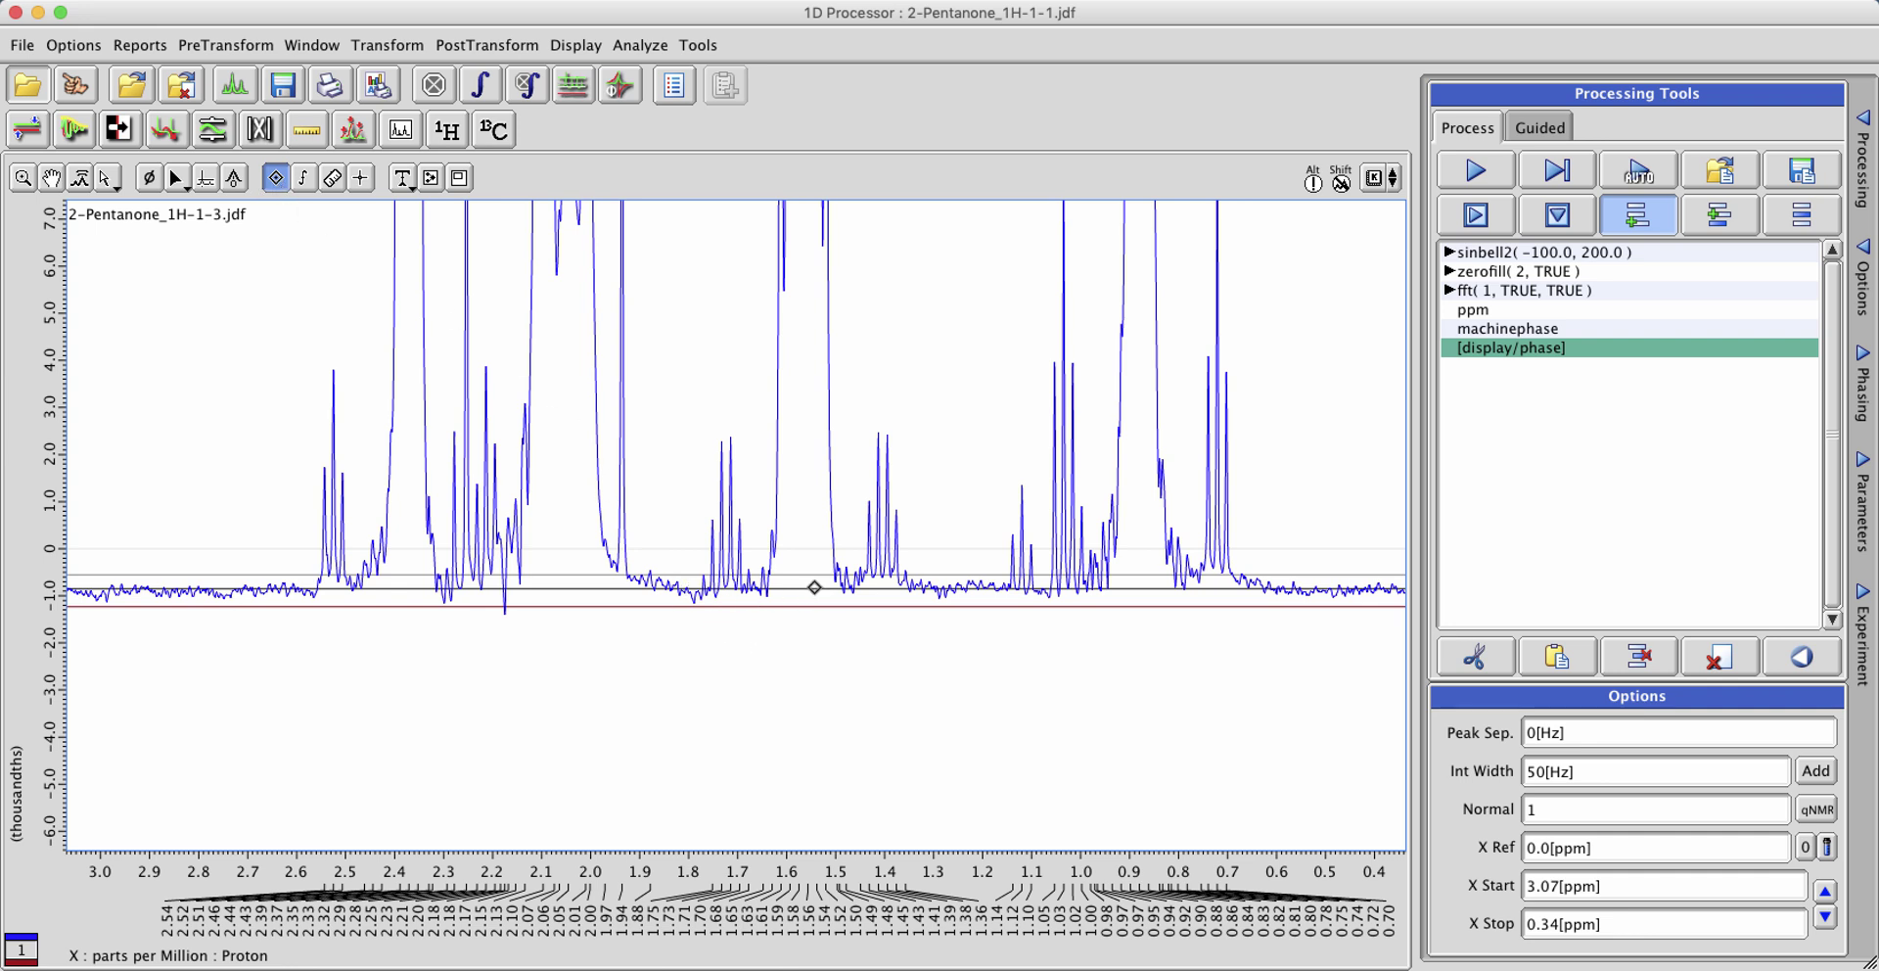
Step: Raise the threshold above the baseline noise and auto-pick, labelling only 2.39–2.35, 2.10, 1.61–1.52, 0.90–0.86 ppm
click(23, 177)
scroll(401, 452, down, 3)
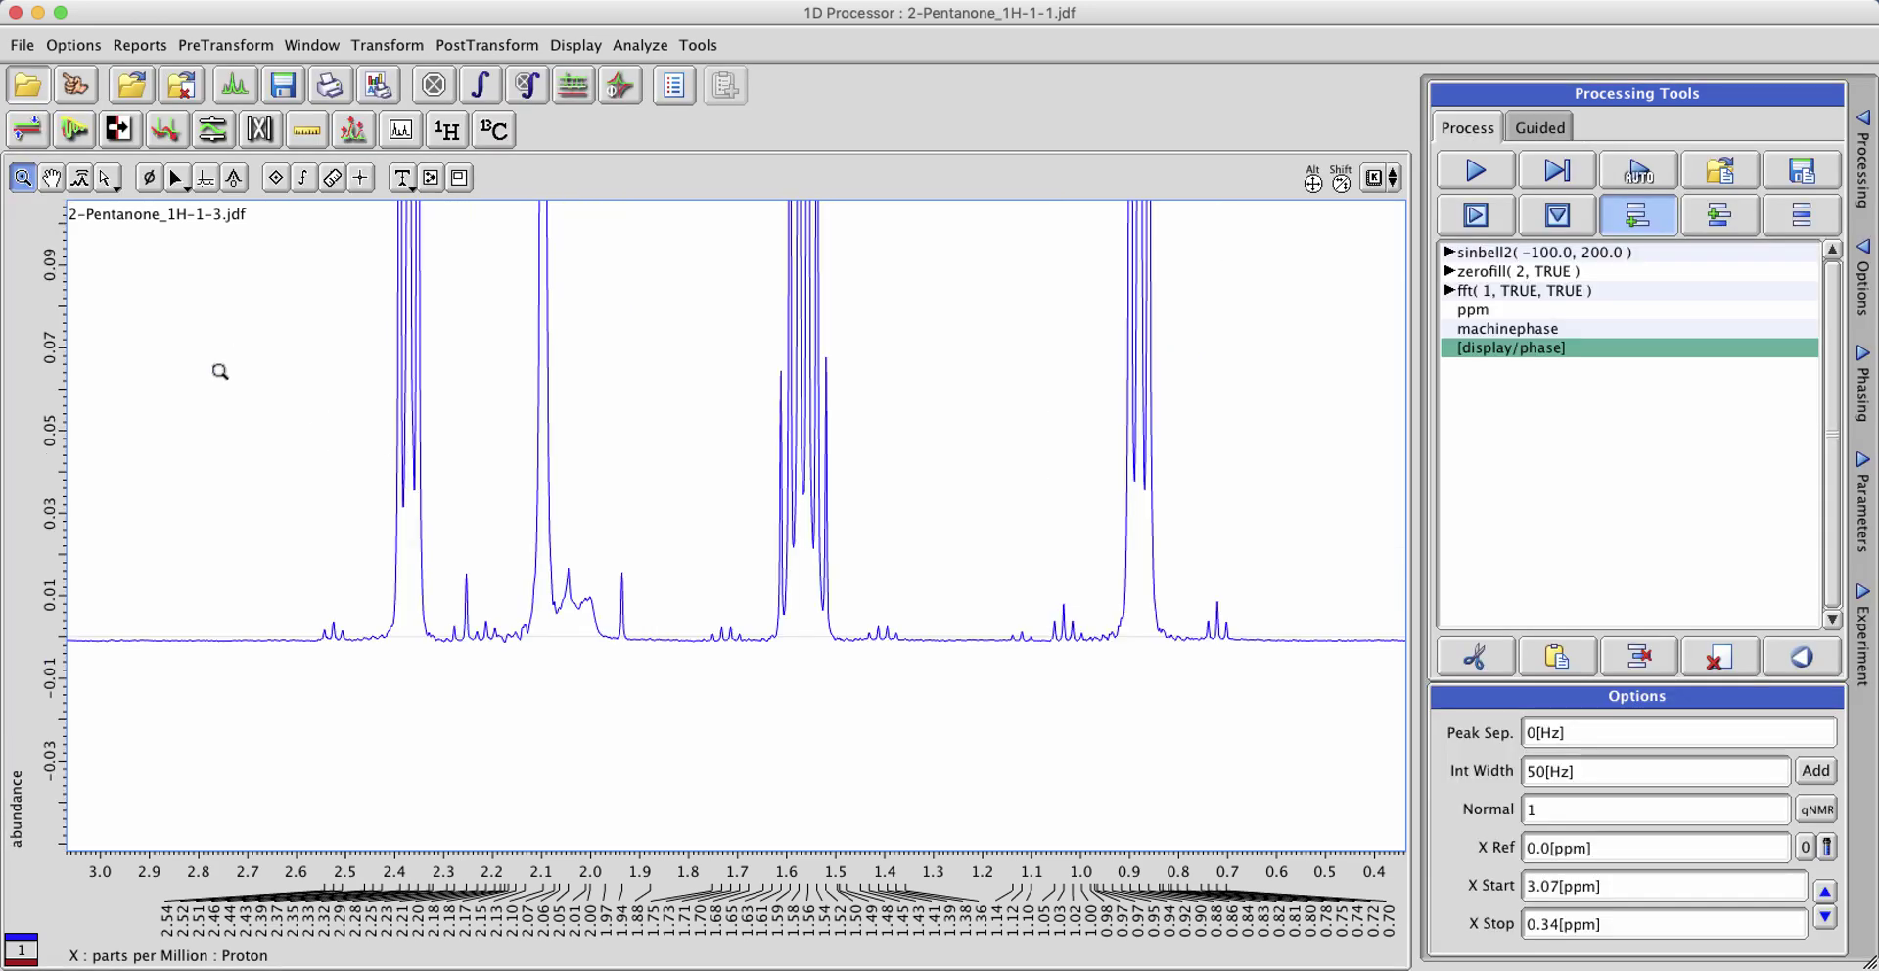
click(277, 179)
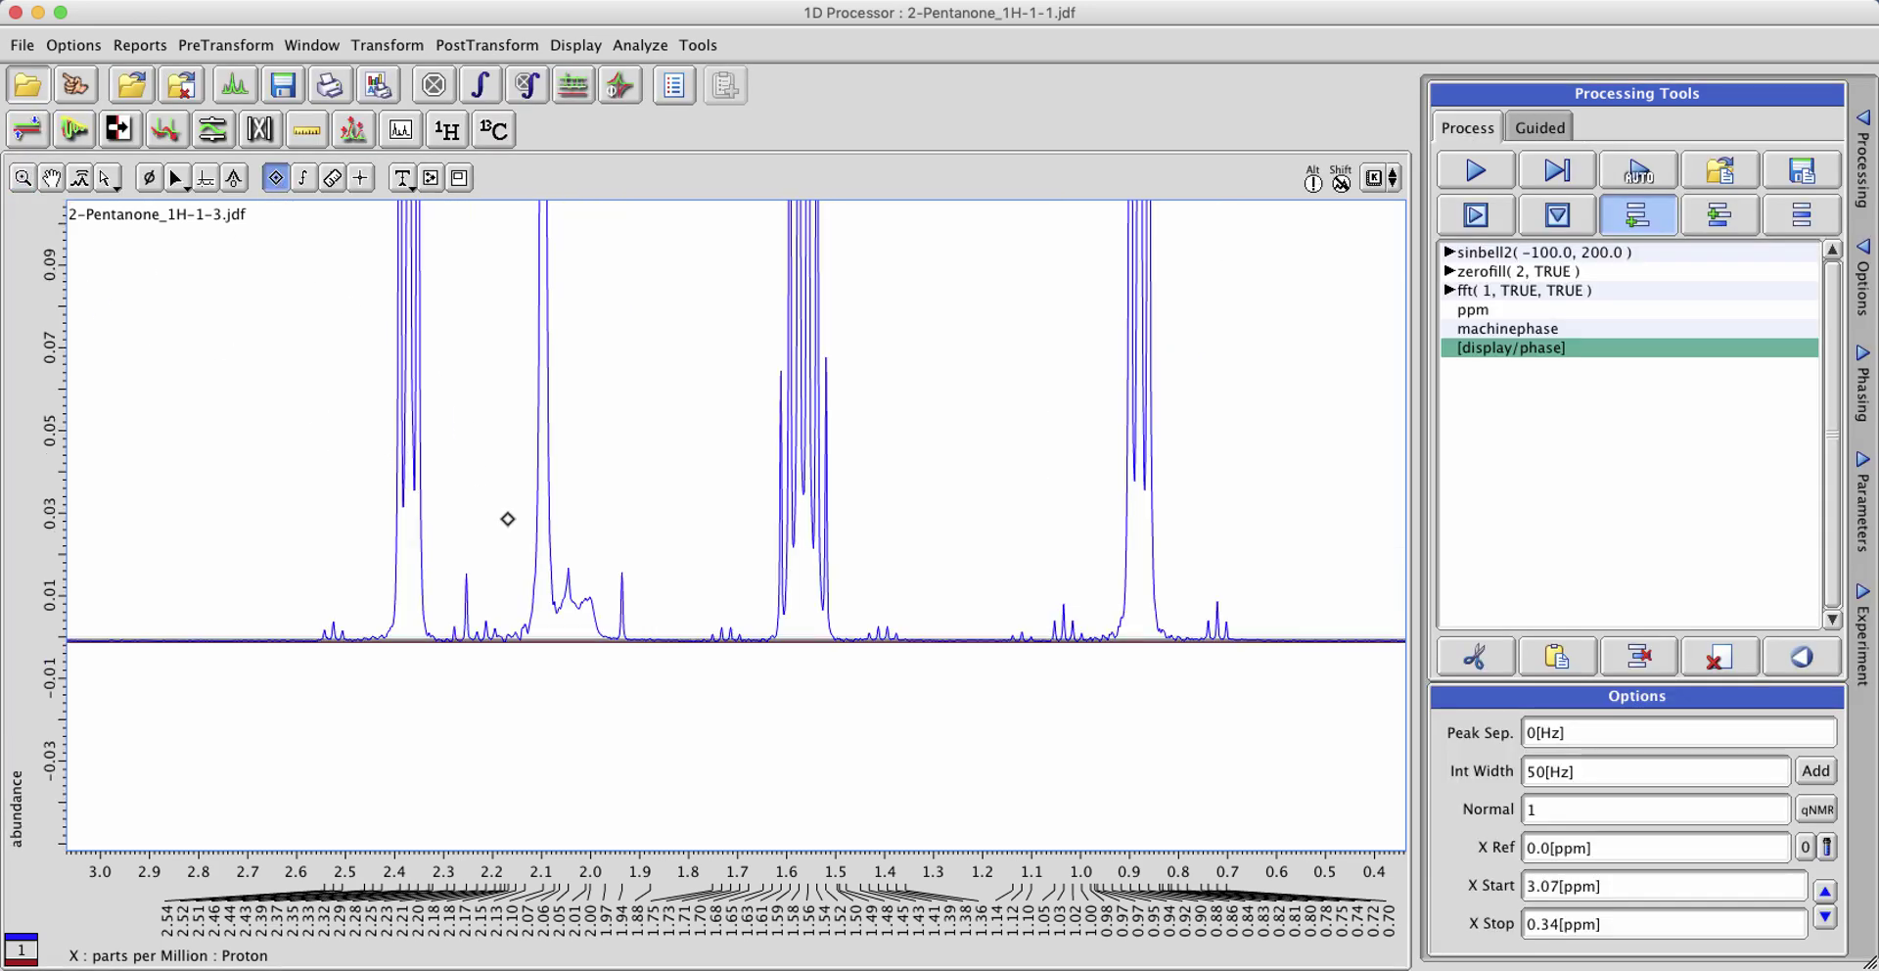
click(207, 182)
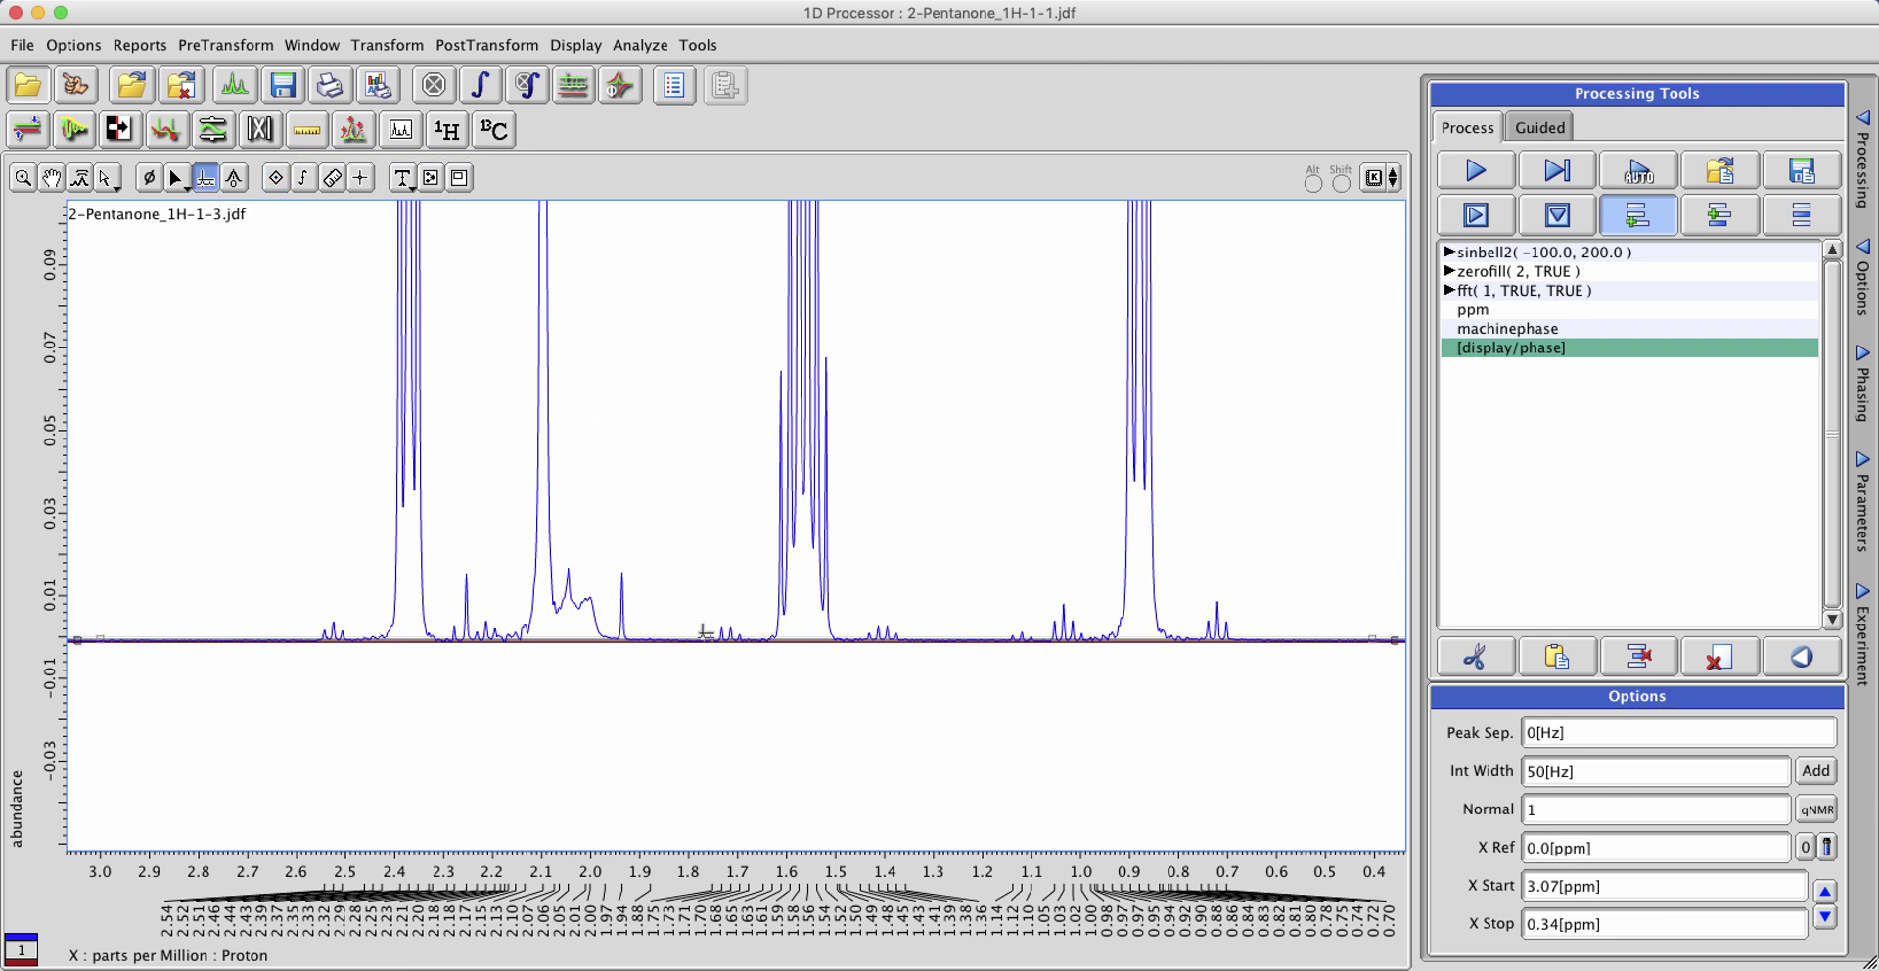
drag(707, 646, 698, 536)
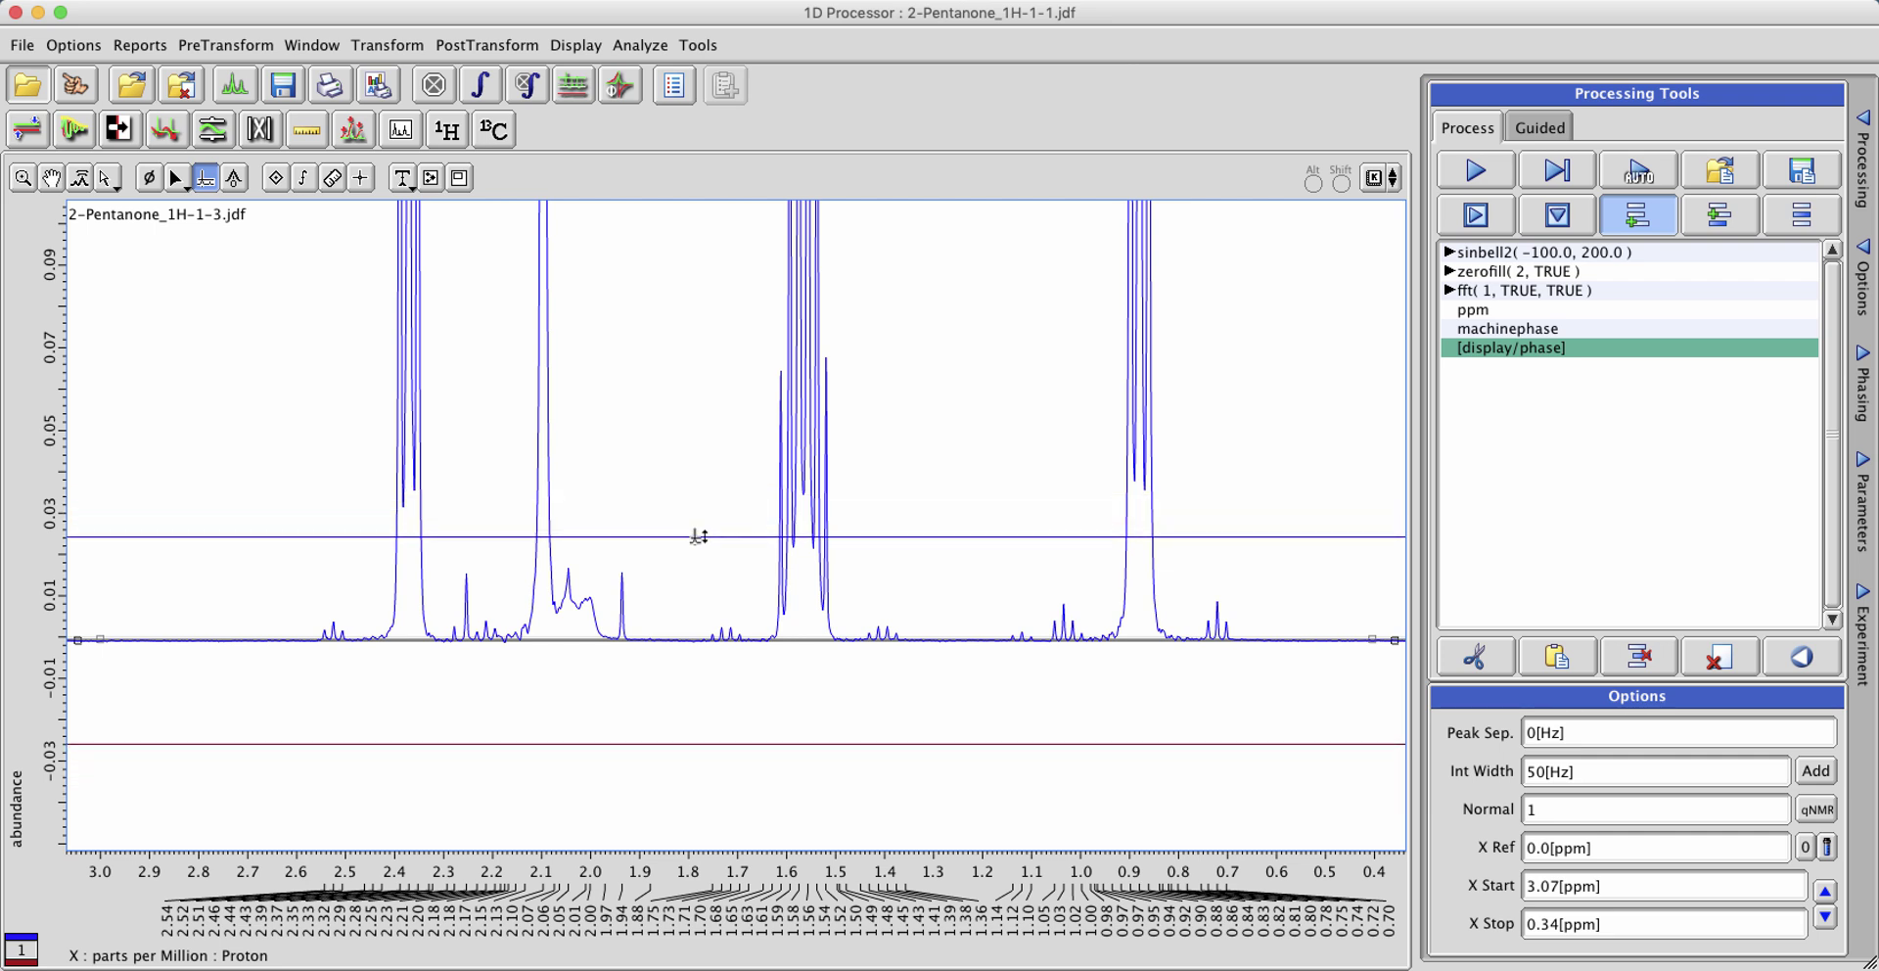
click(436, 88)
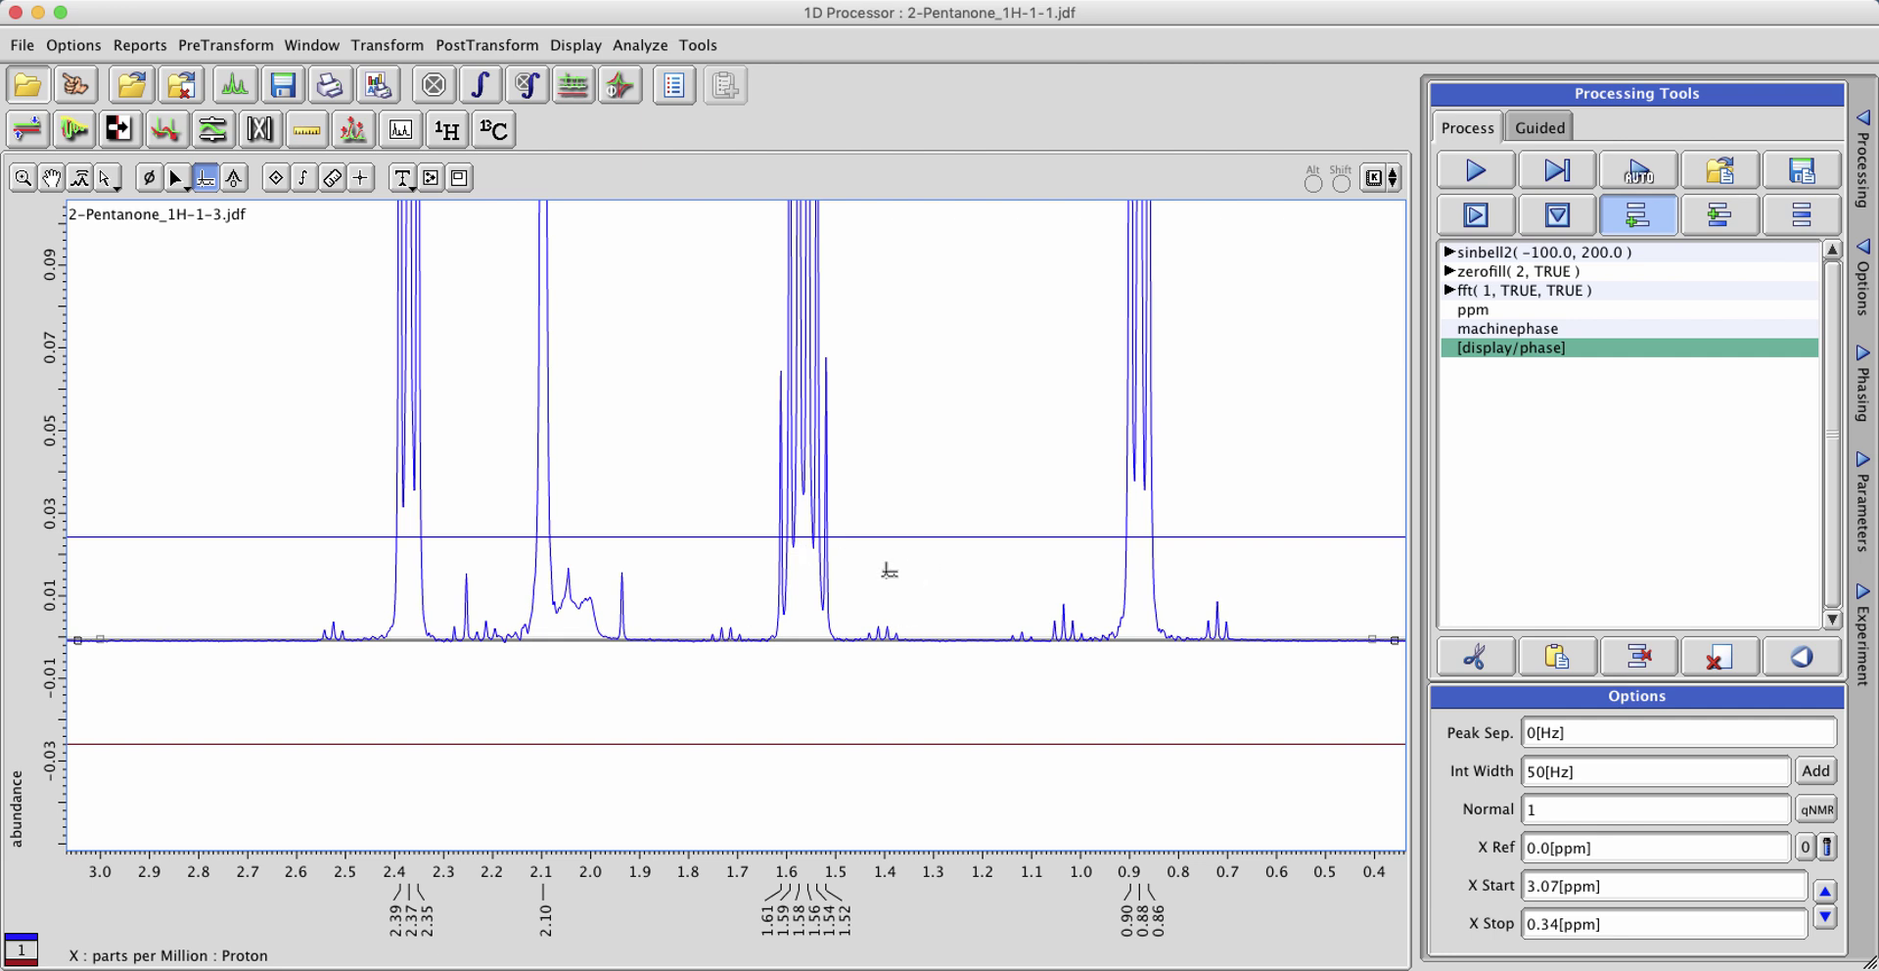
Step: Zoom into the 0.88 ppm triplet and measure its J coupling, giving a 7.55 tree centred at 0.87
click(21, 178)
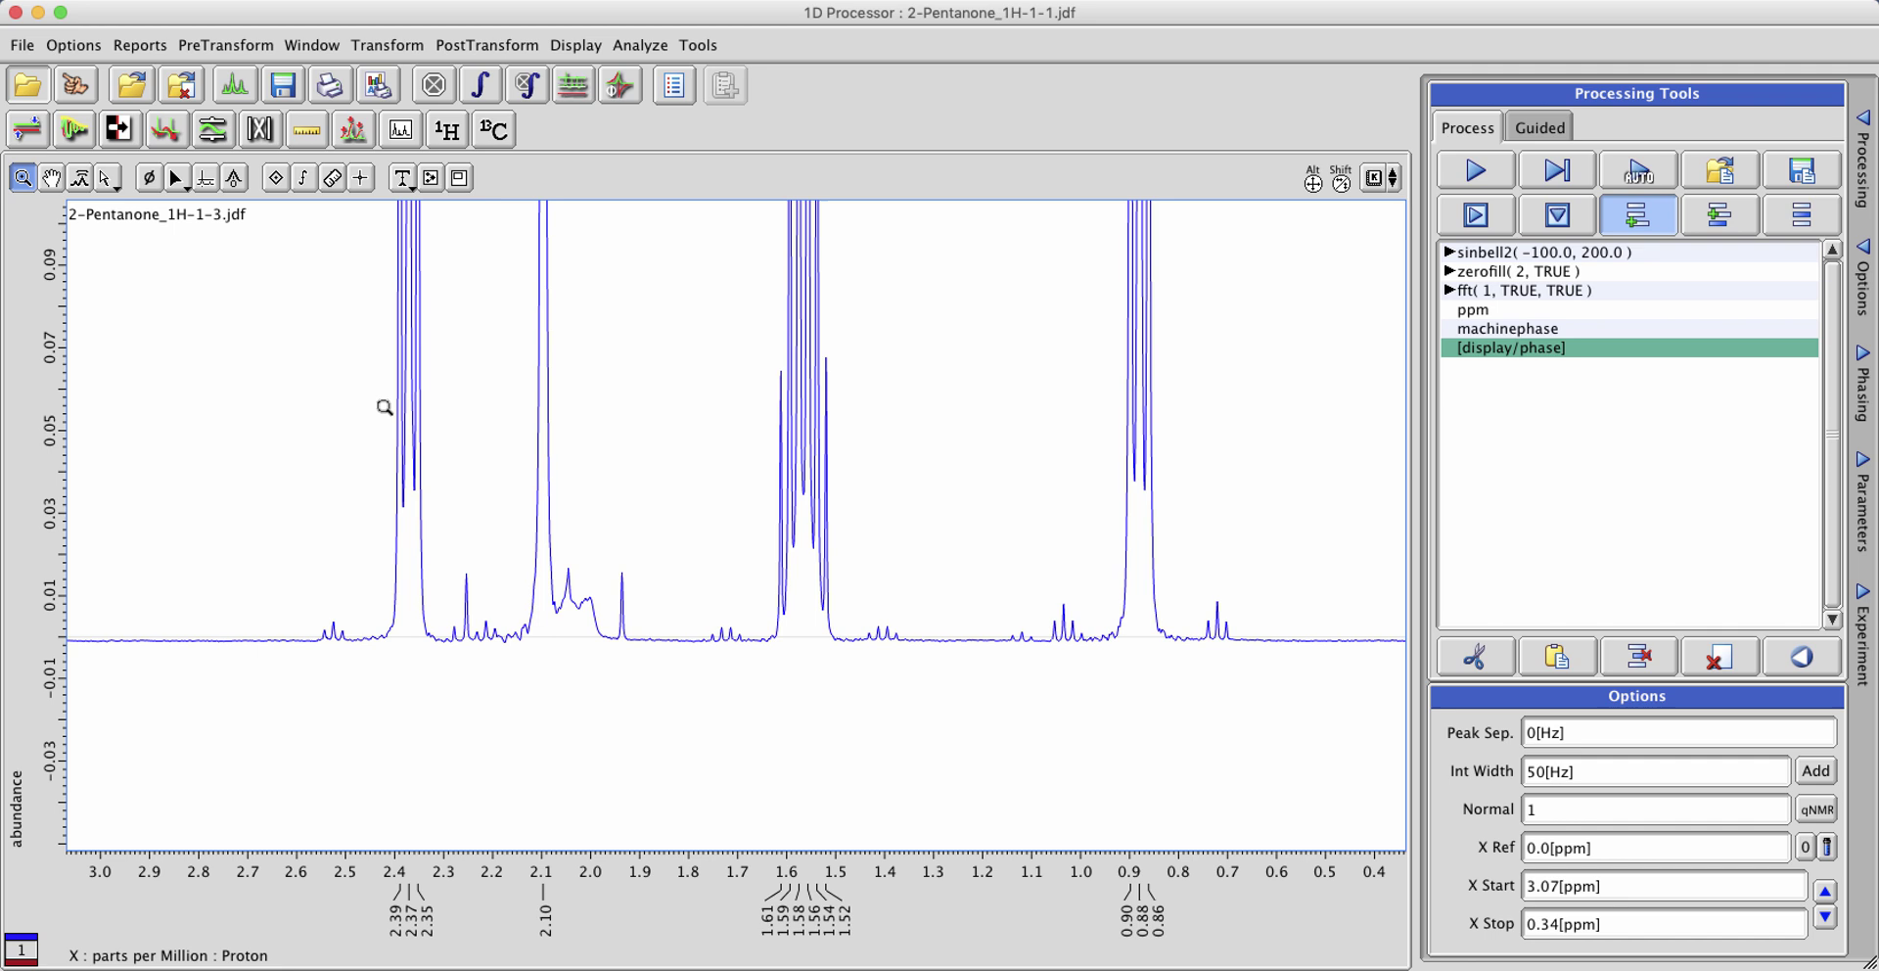
click(643, 564)
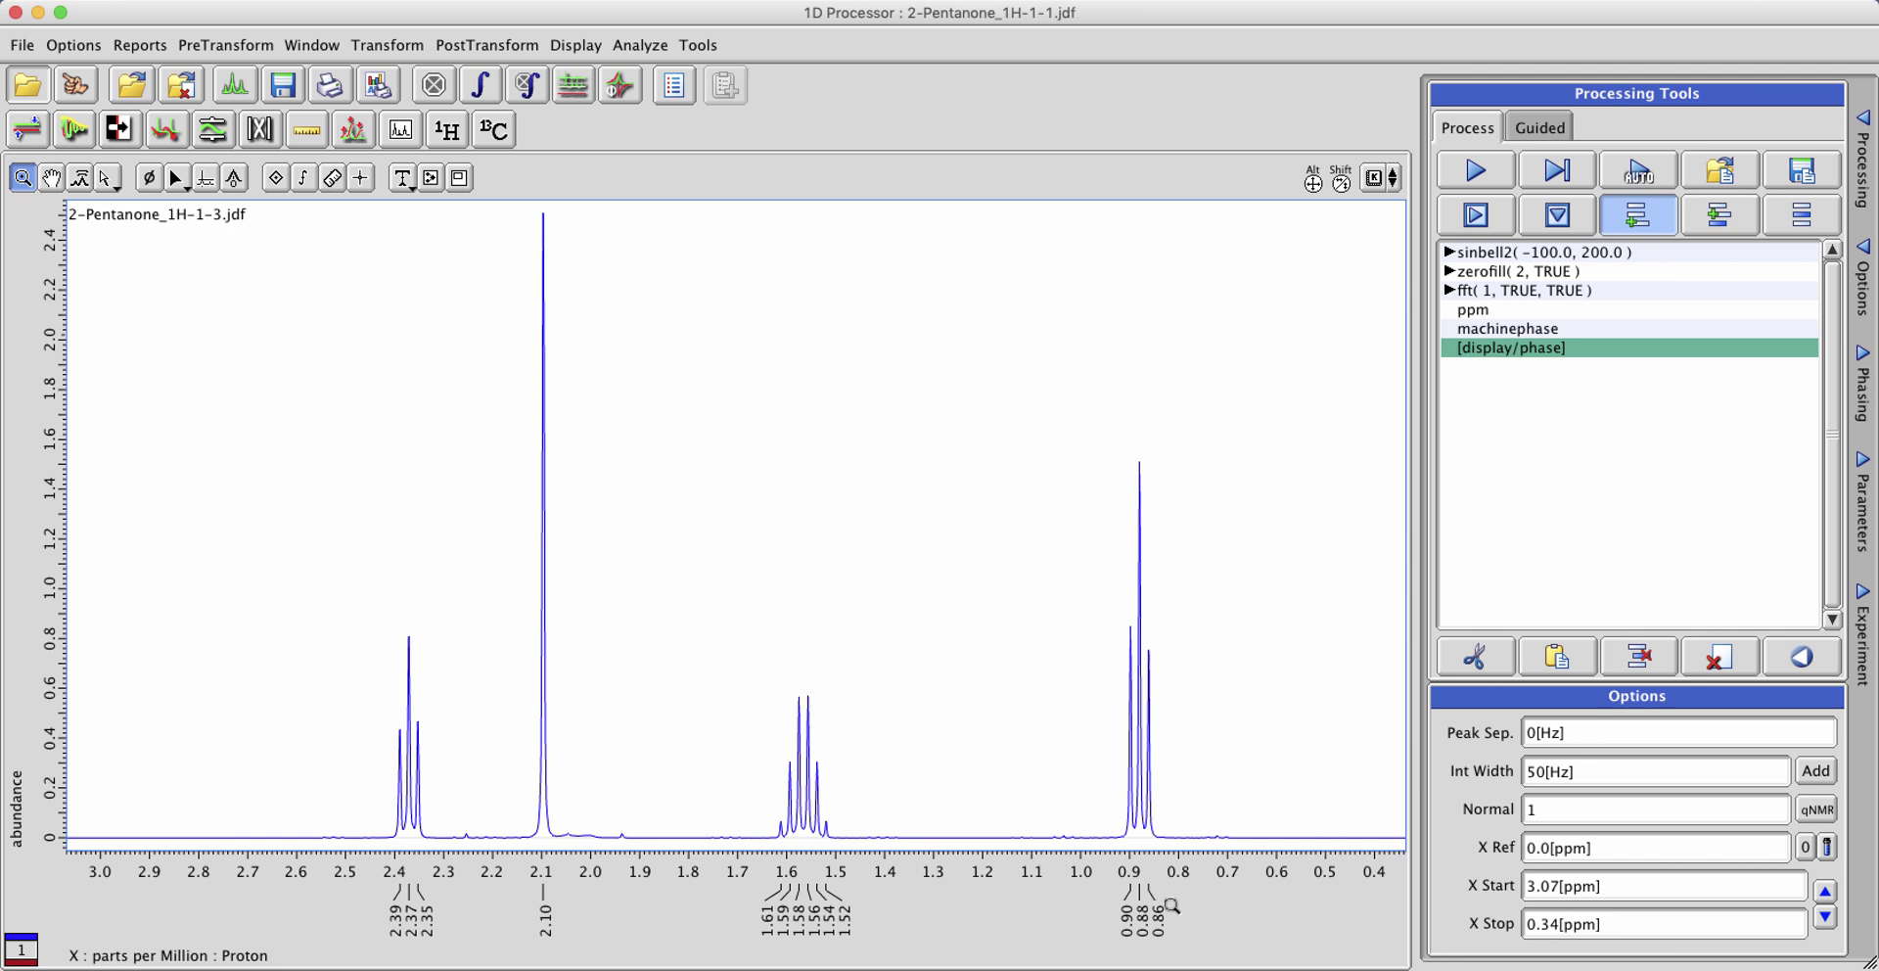
drag(1213, 909, 1061, 900)
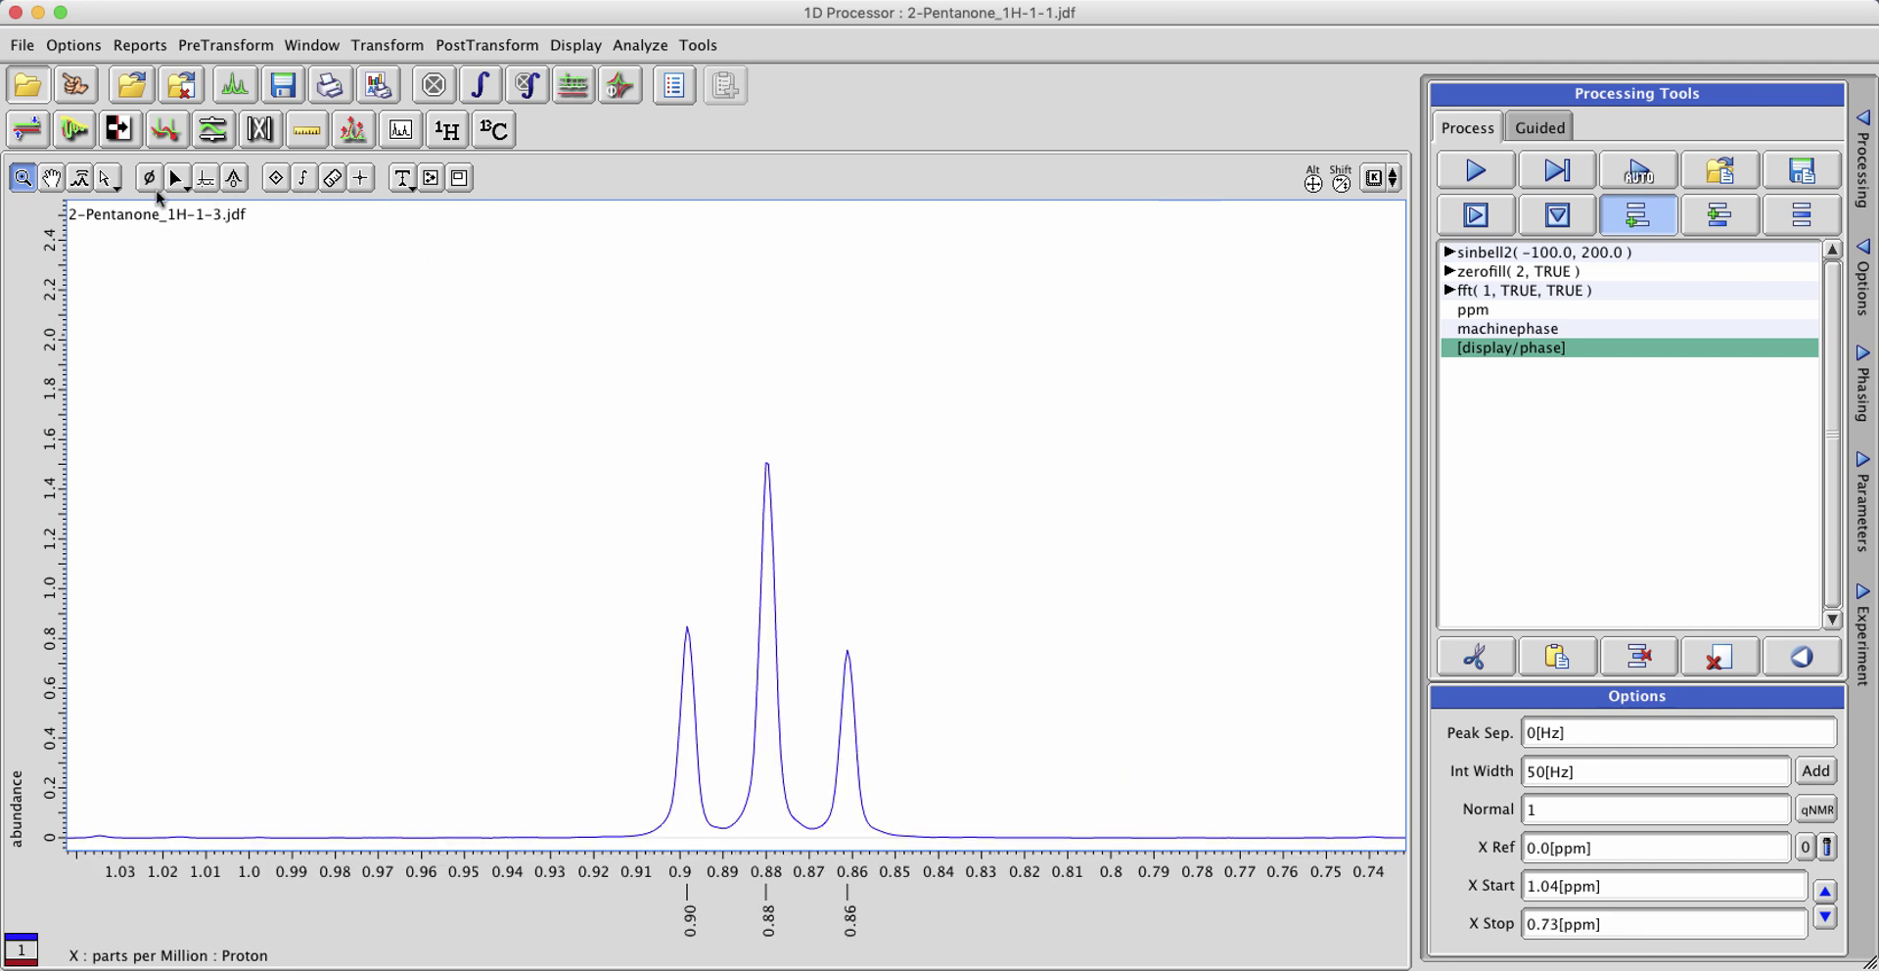
click(106, 177)
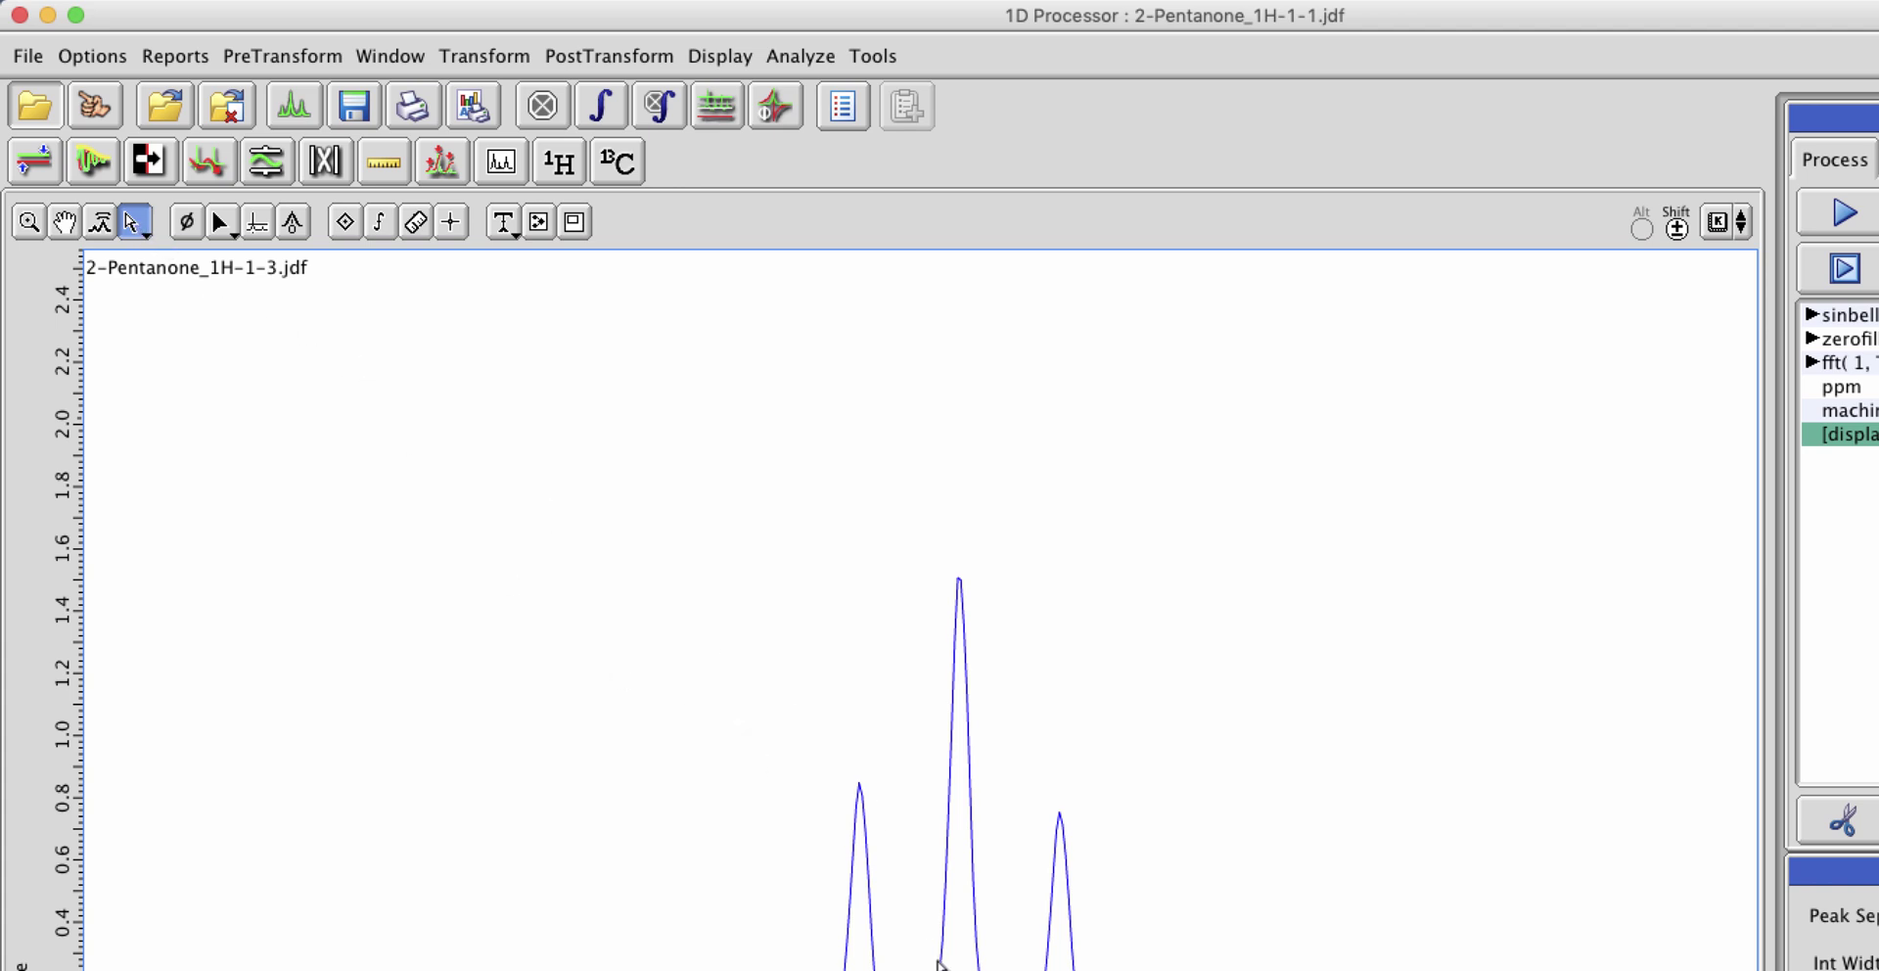
drag(1148, 970, 927, 970)
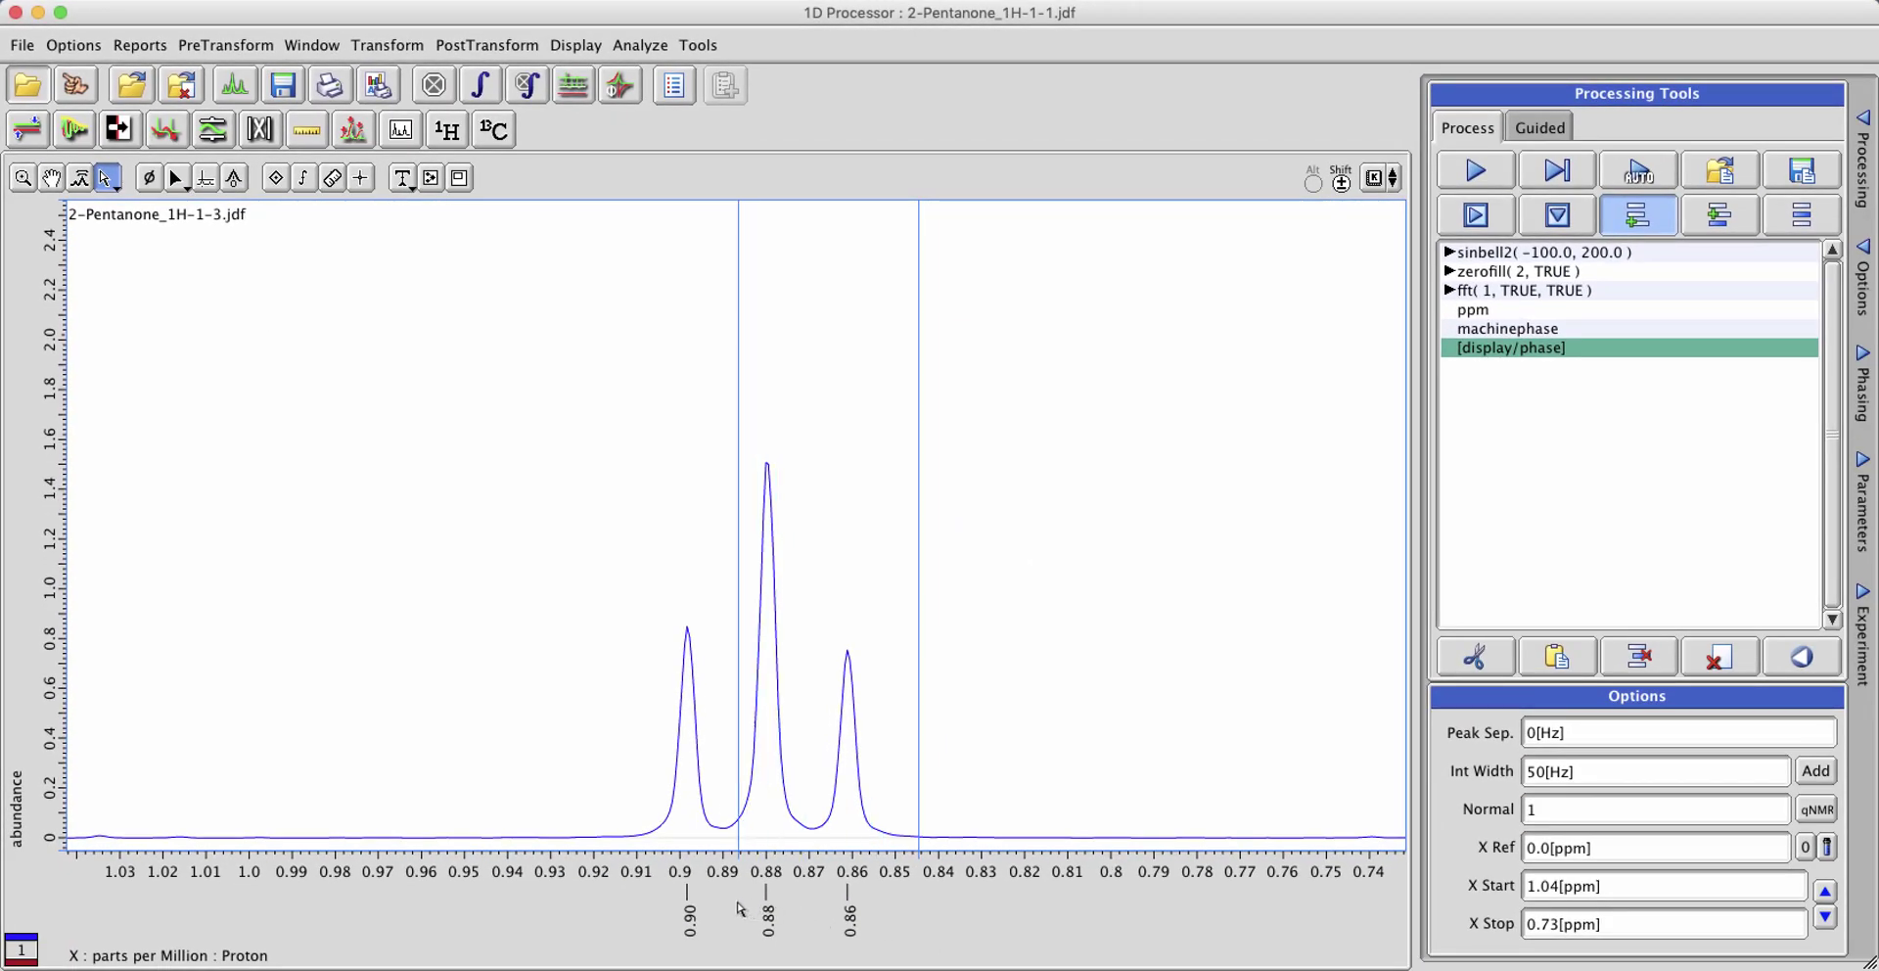
drag(738, 908, 729, 906)
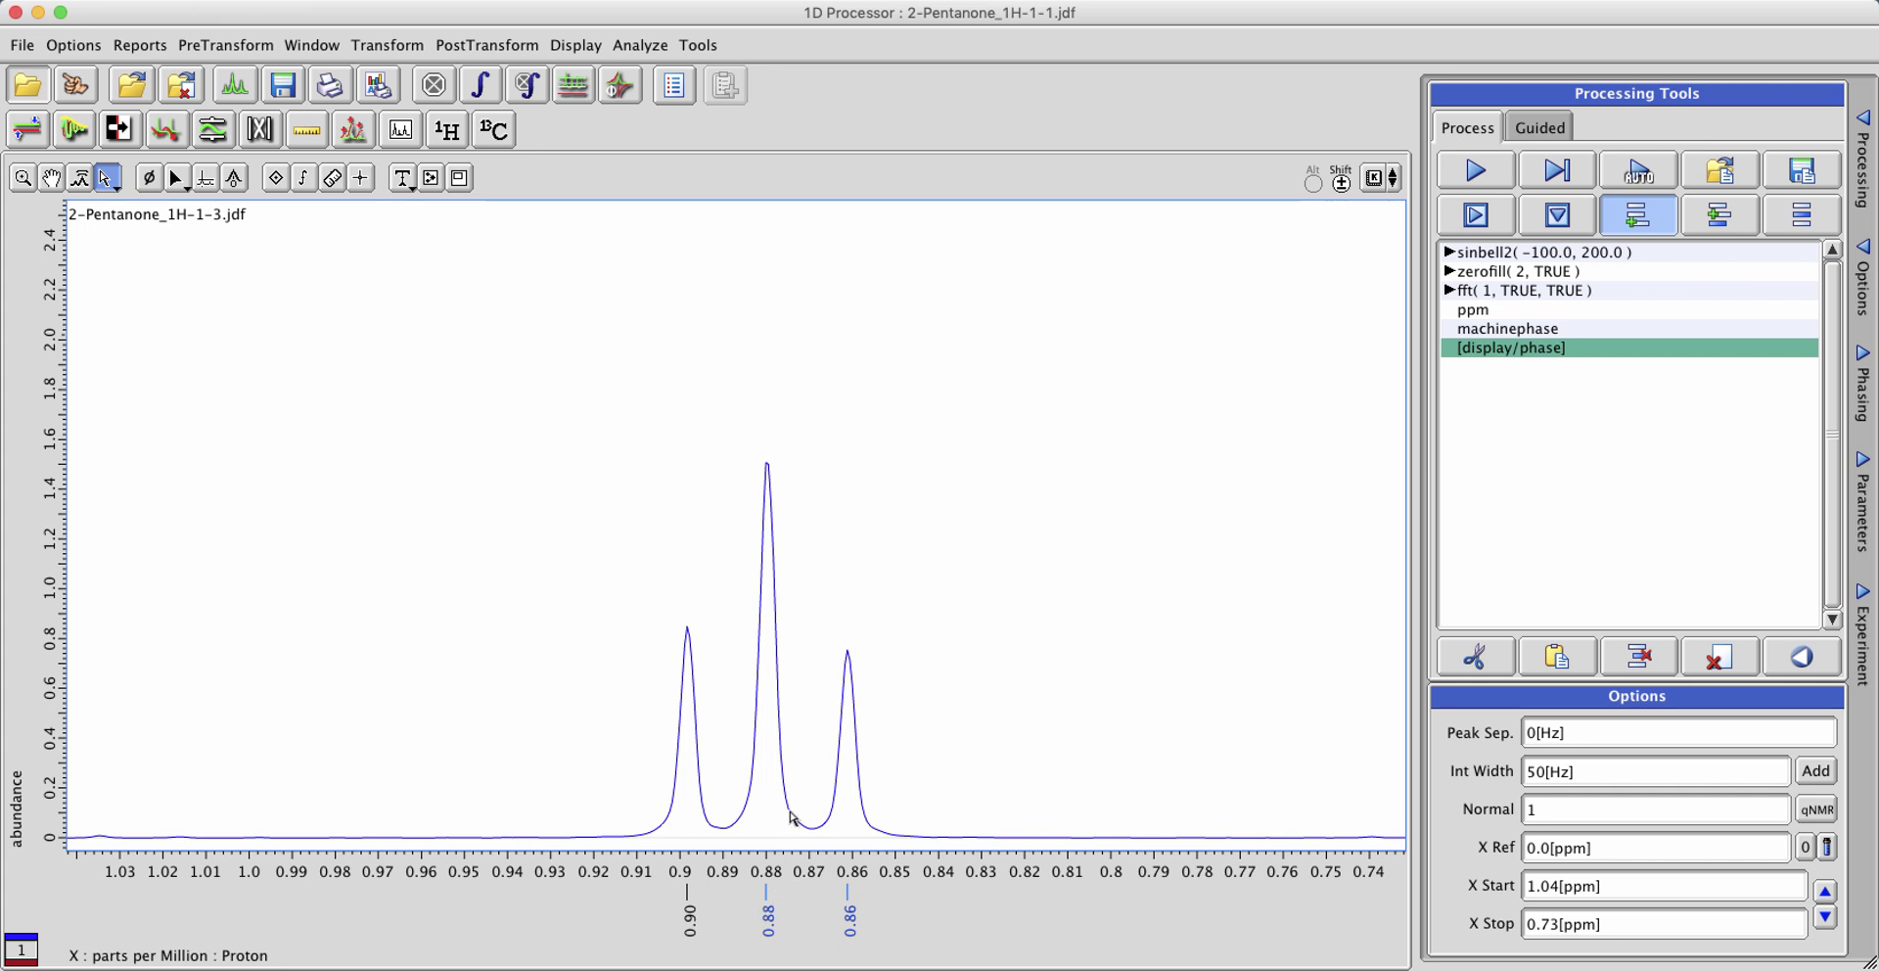
key(j)
click(23, 178)
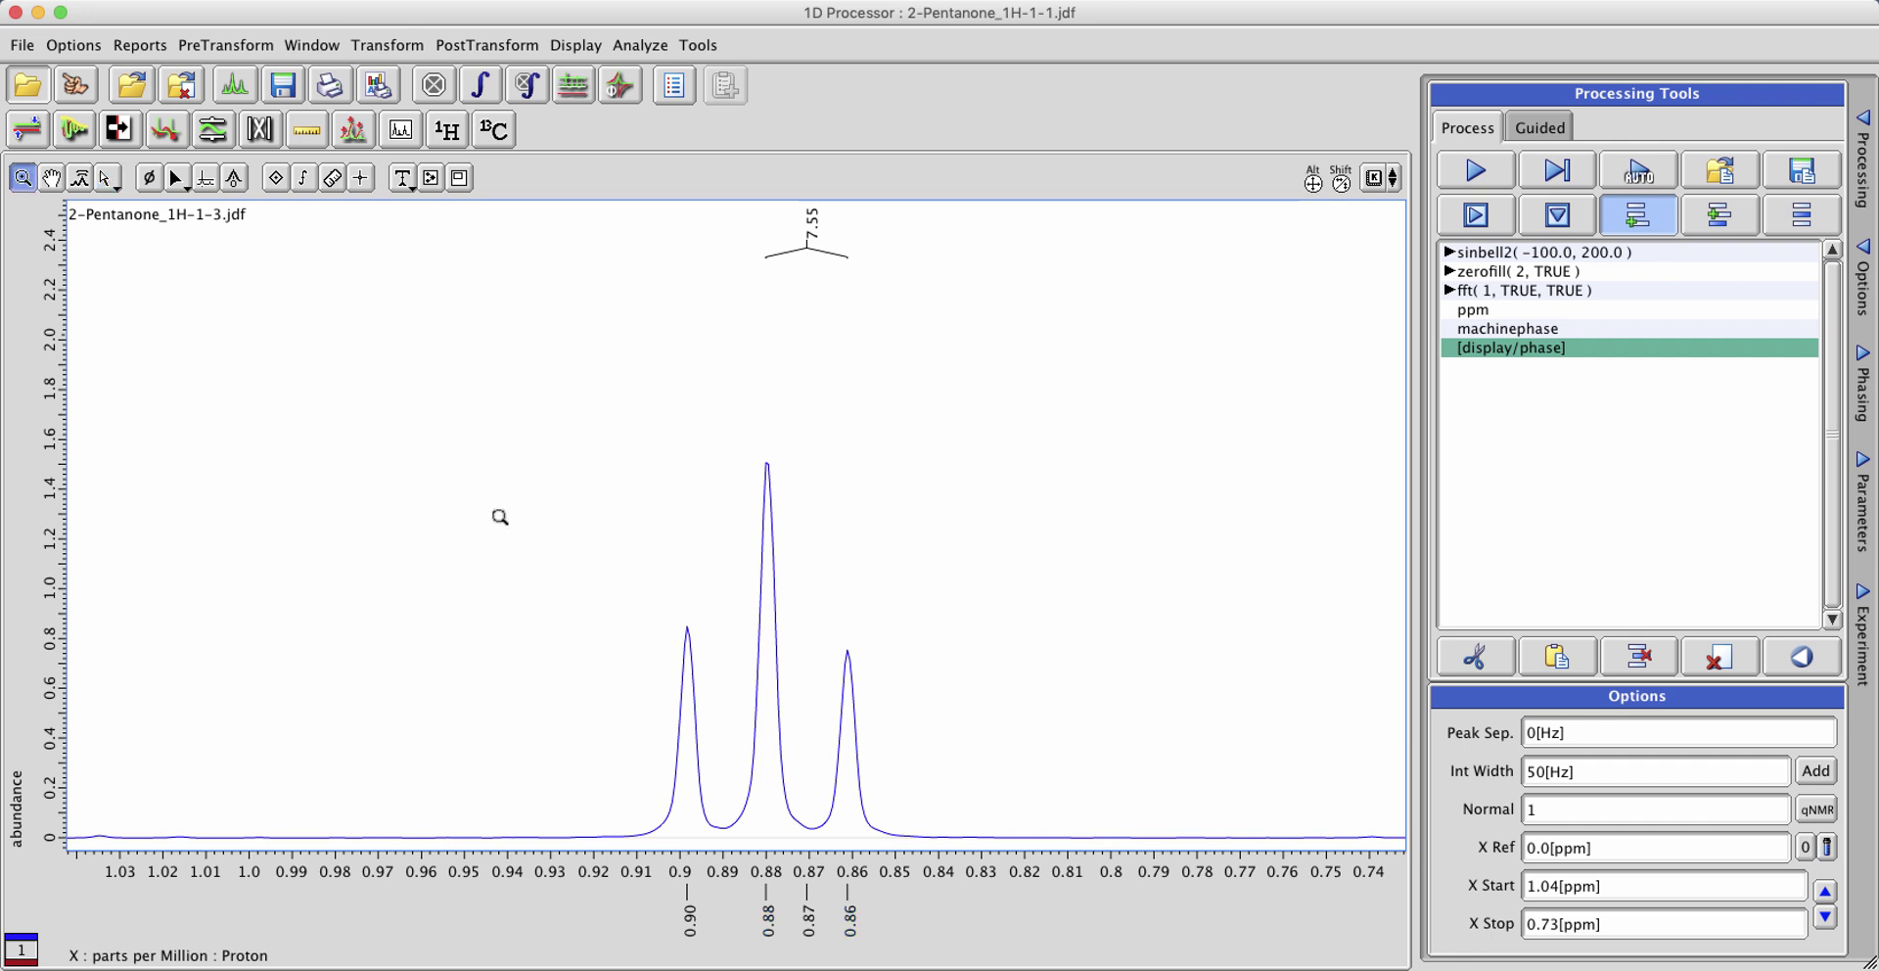
Step: Zoom into 1.73–1.41 ppm and select several multiplet peaks to build a 14.64 coupling tree
click(497, 514)
drag(881, 912, 720, 862)
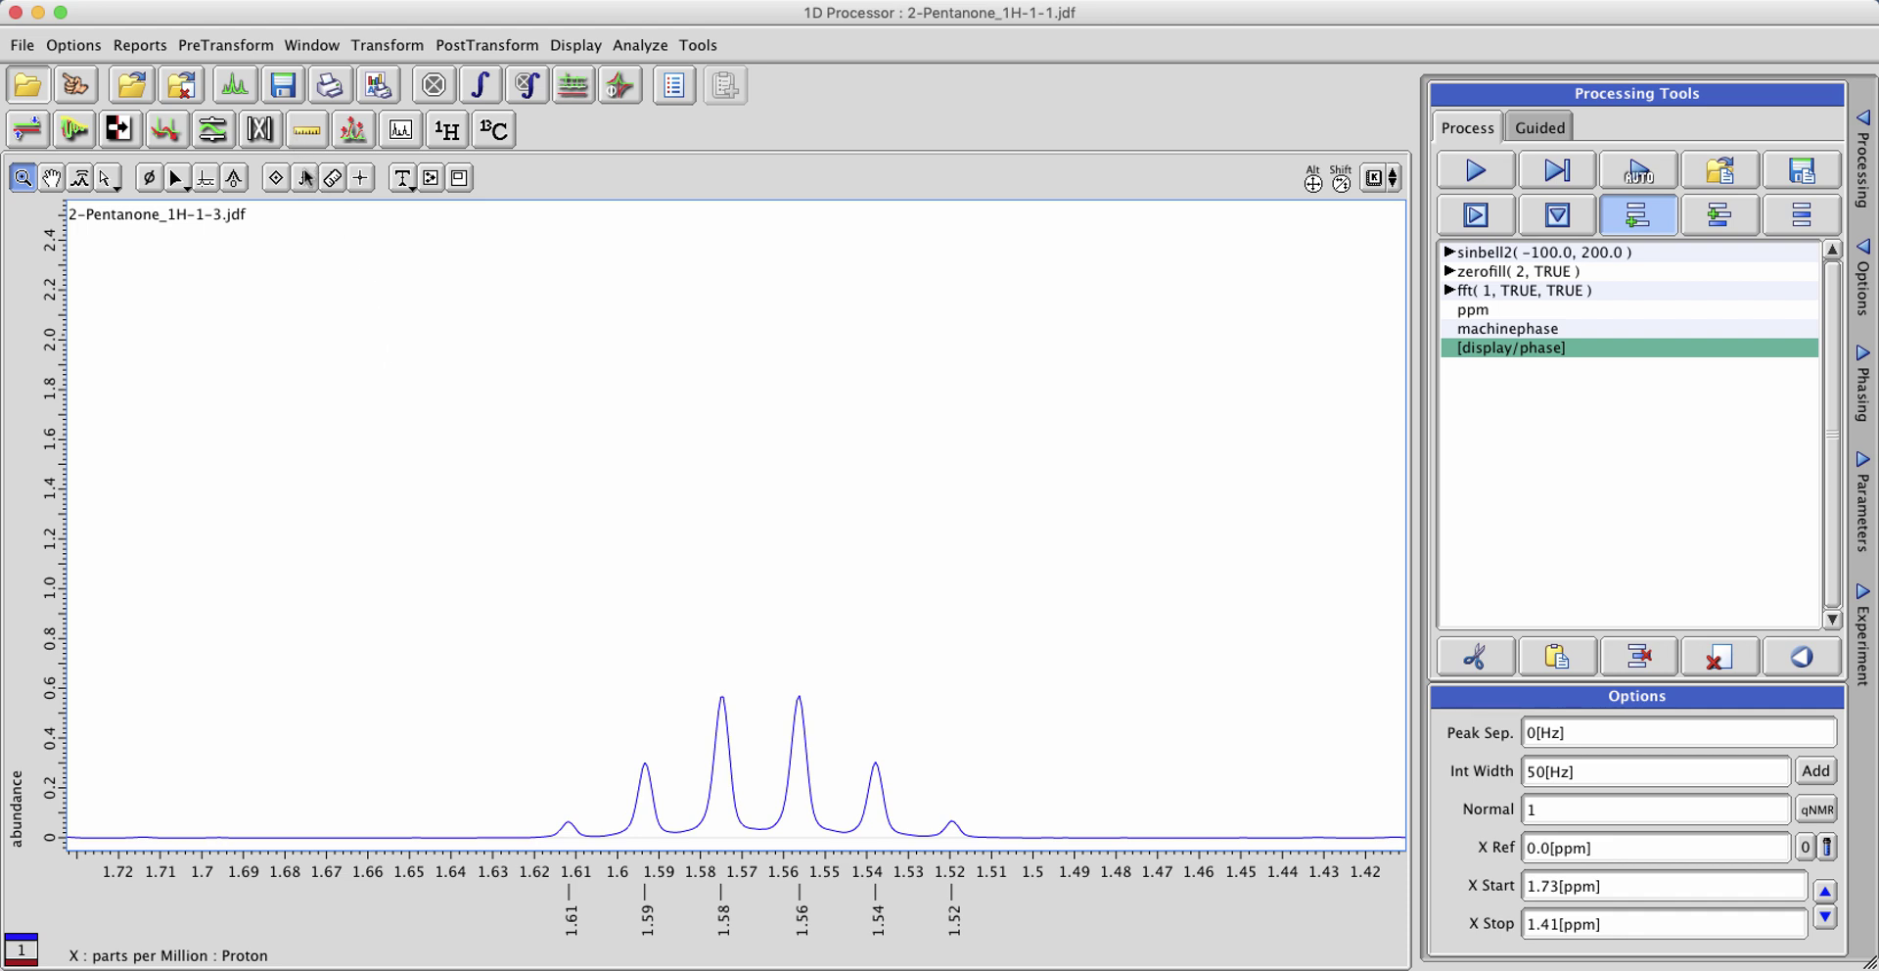
click(108, 178)
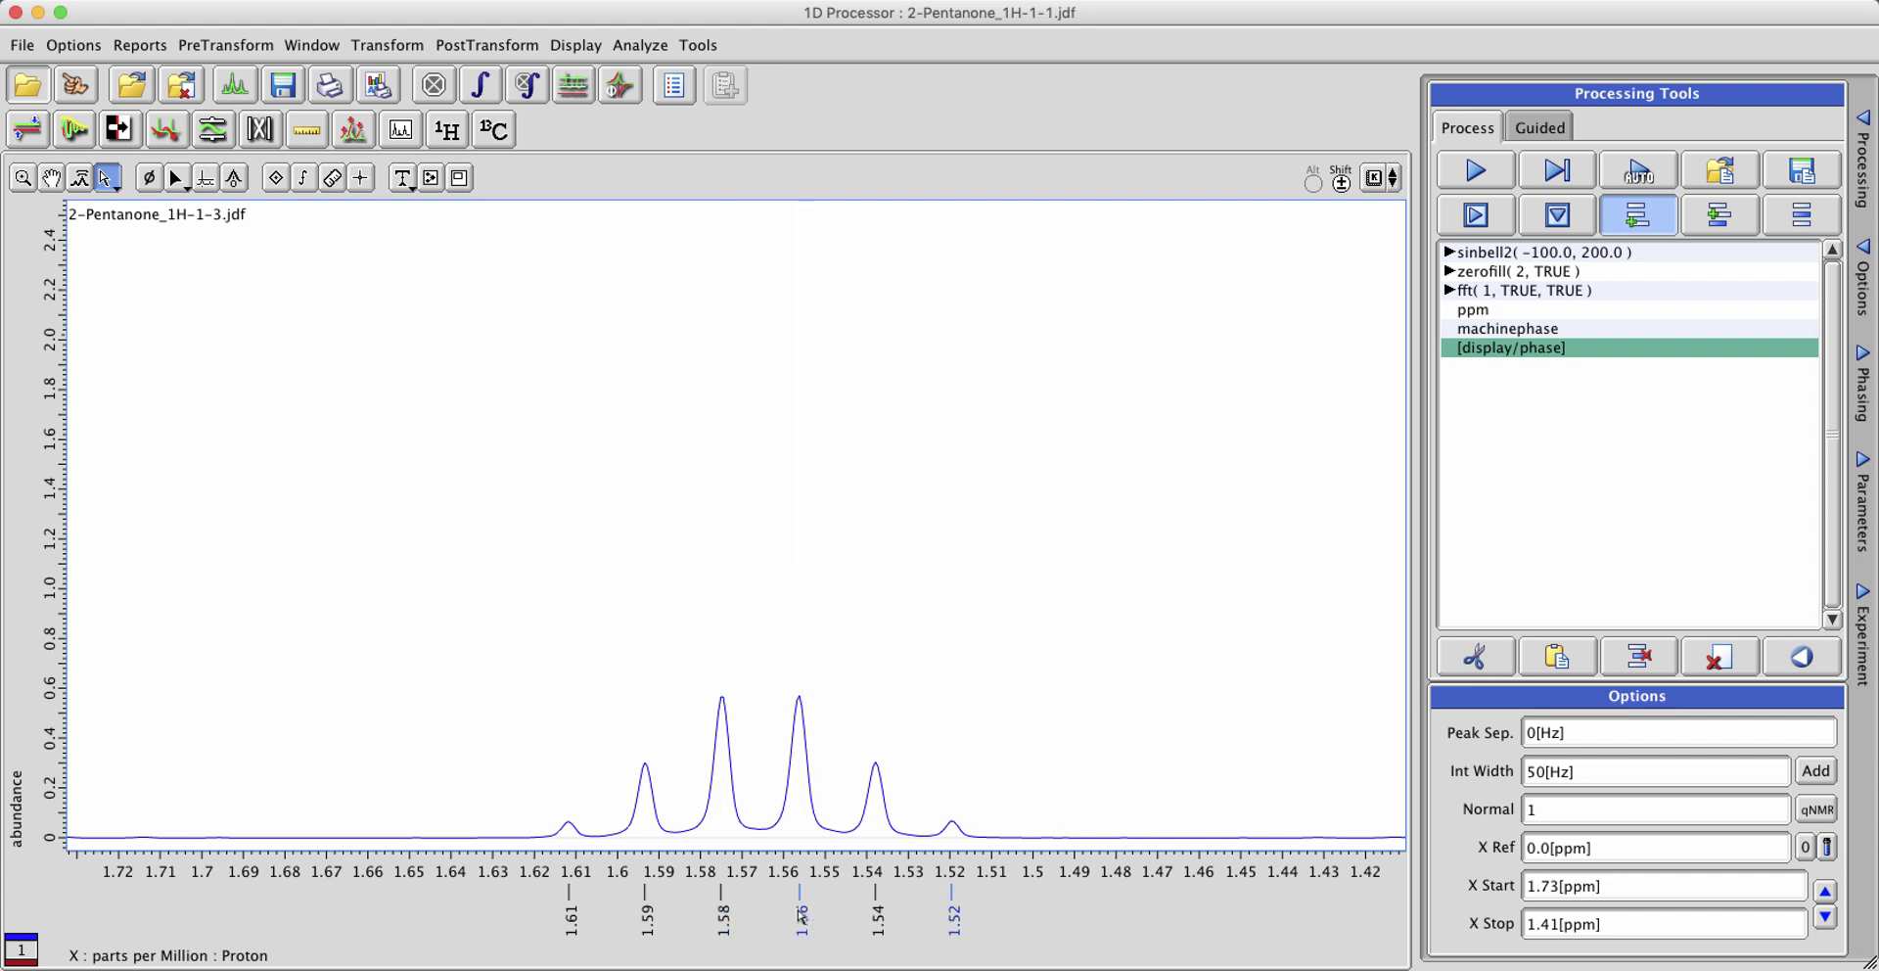
key(shift)
Step: Delete the 14.64 coupling tree from the 1.56 ppm multiplet
click(105, 179)
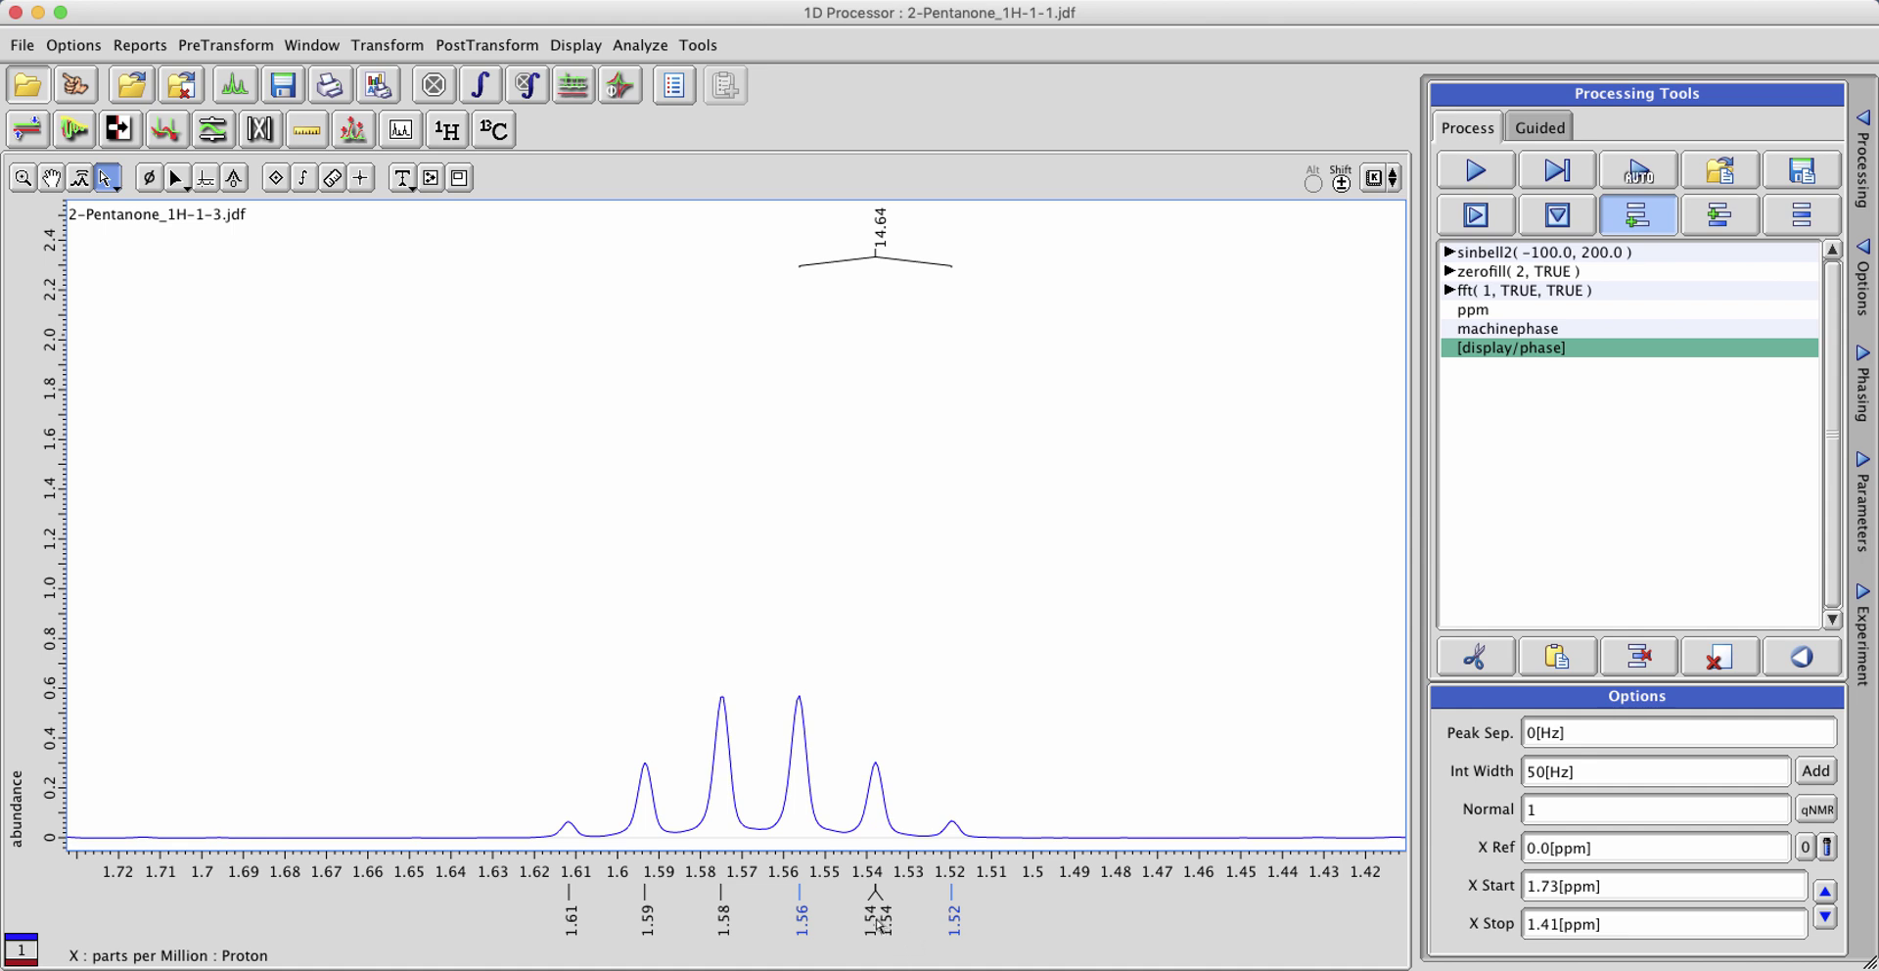
click(880, 925)
key(Delete)
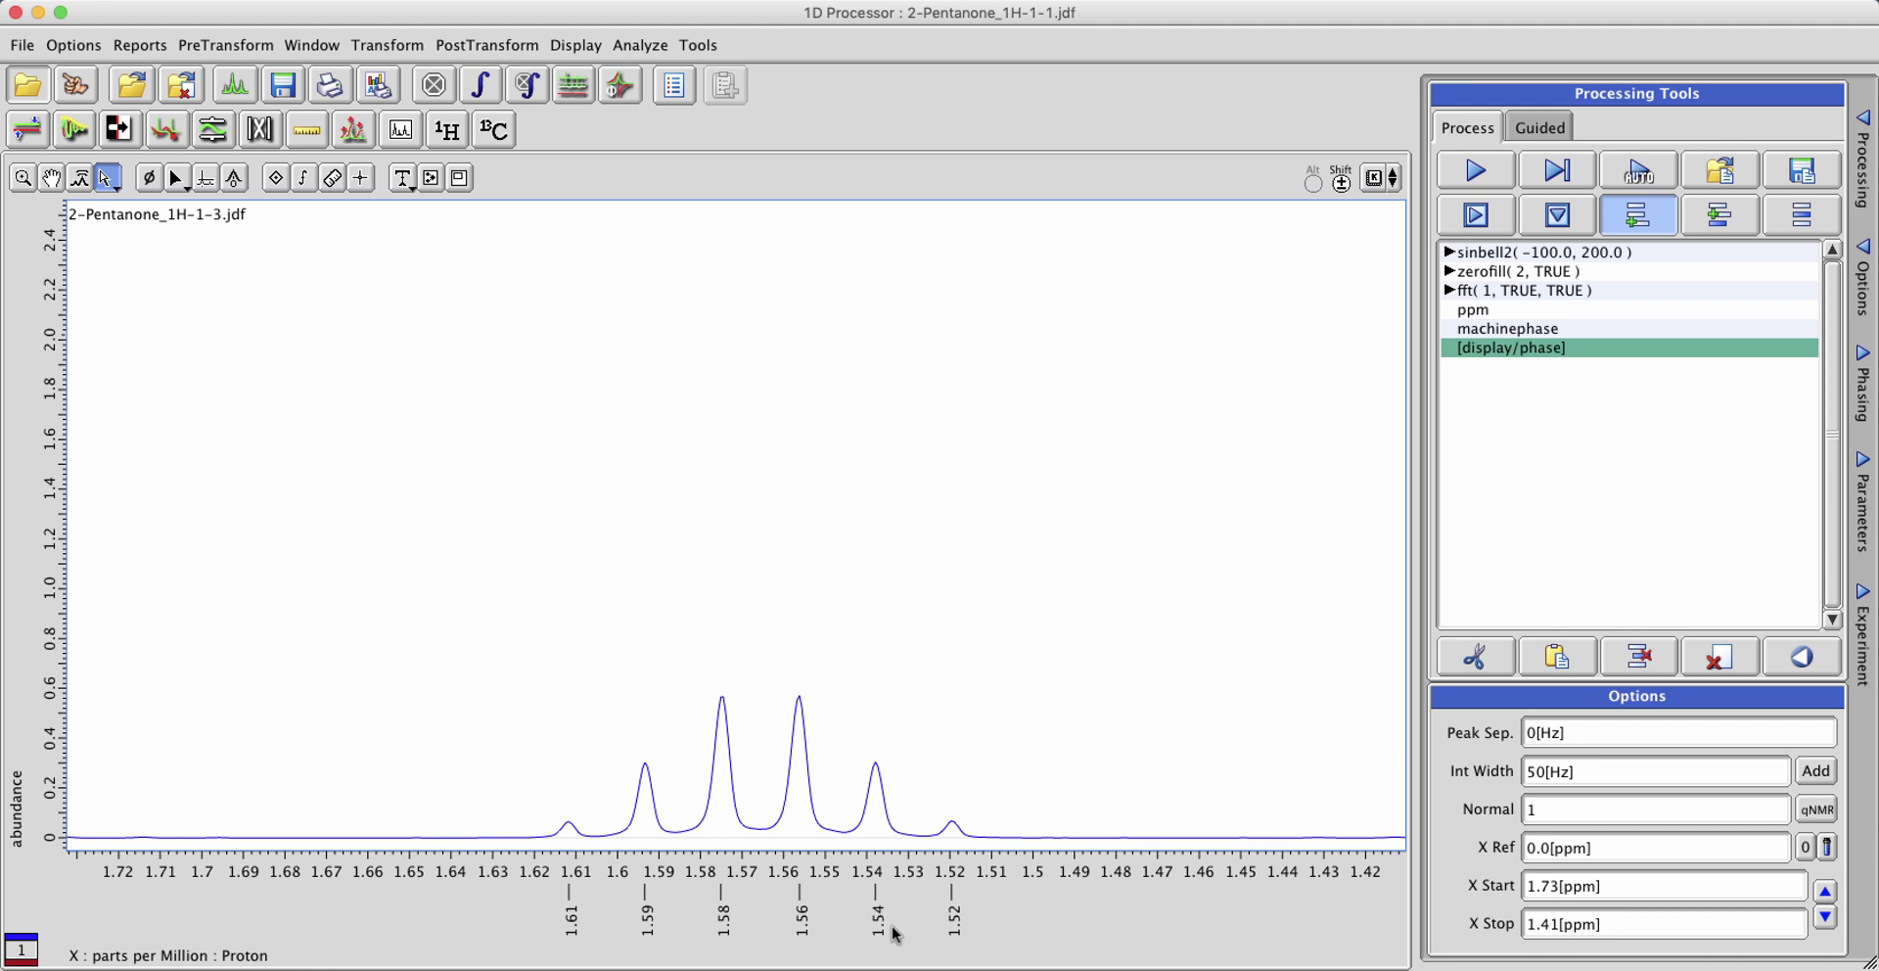
Step: Delete the 1.54 and 1.52 peak labels and return to the full spectrum
mouse_move(998, 930)
mouse_down()
mouse_move(871, 898)
mouse_move(841, 912)
mouse_up()
key(Delete)
scroll(901, 915, up, 5)
double_click(901, 915)
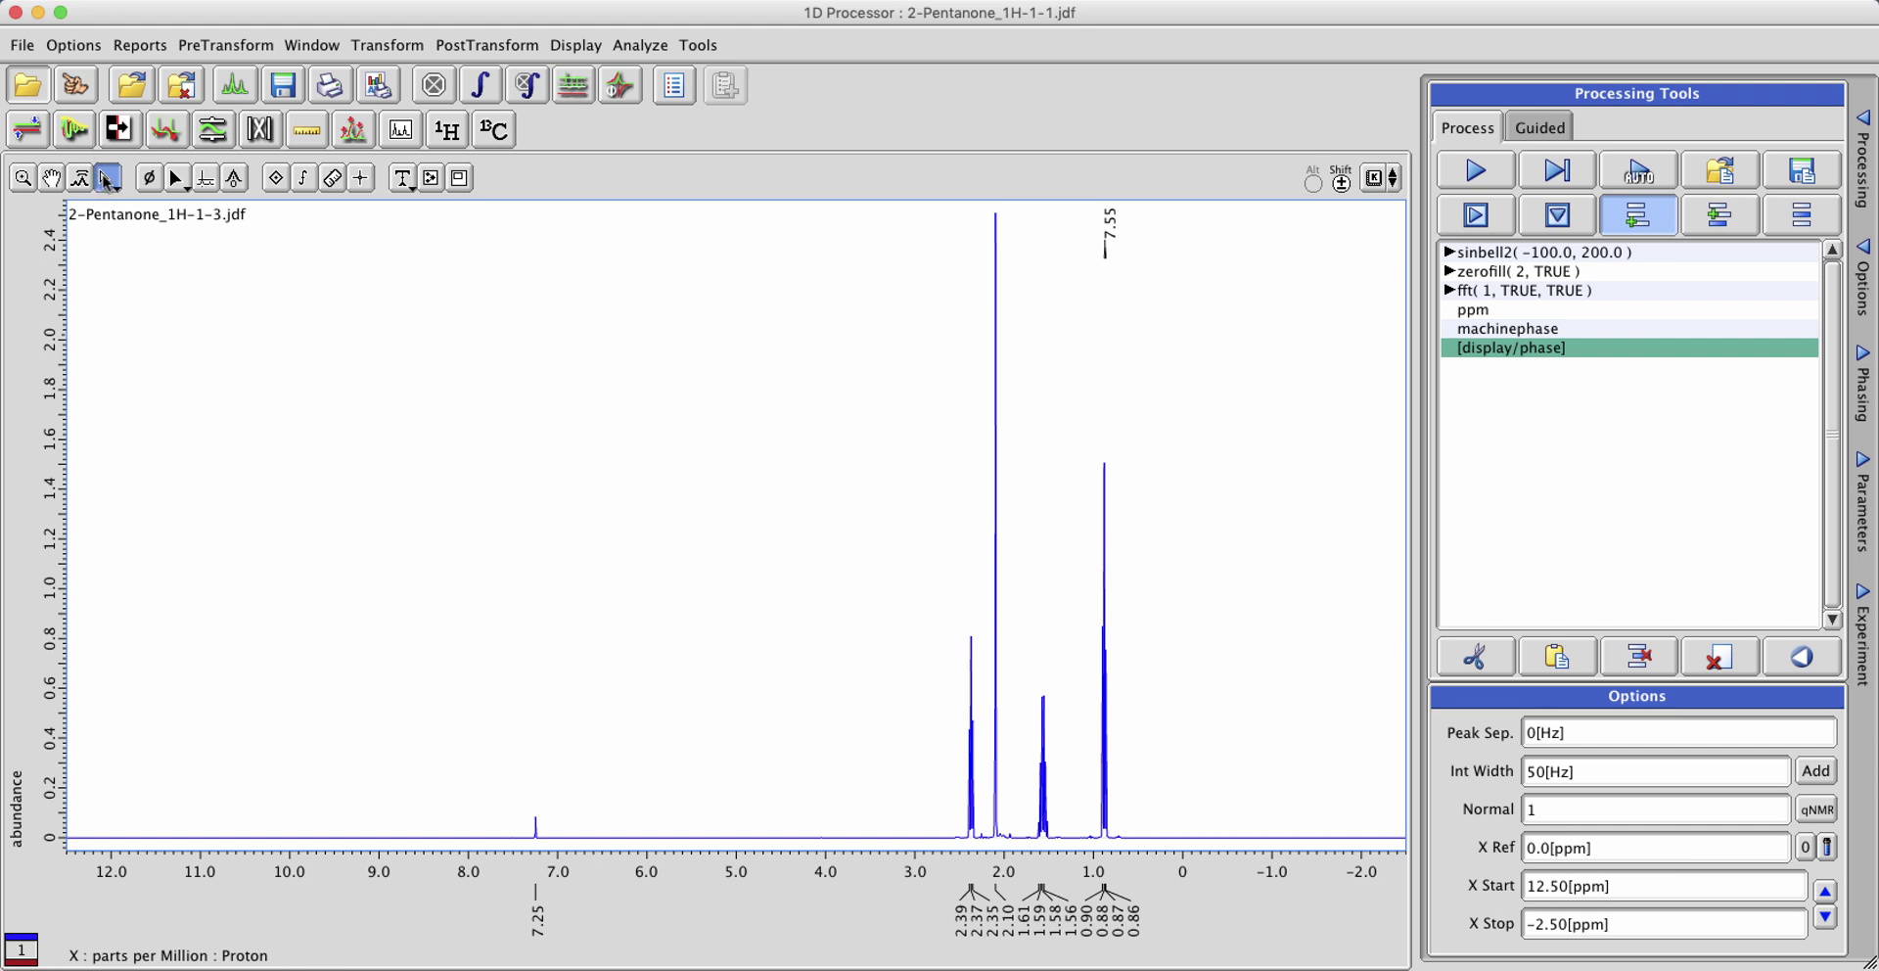
click(903, 728)
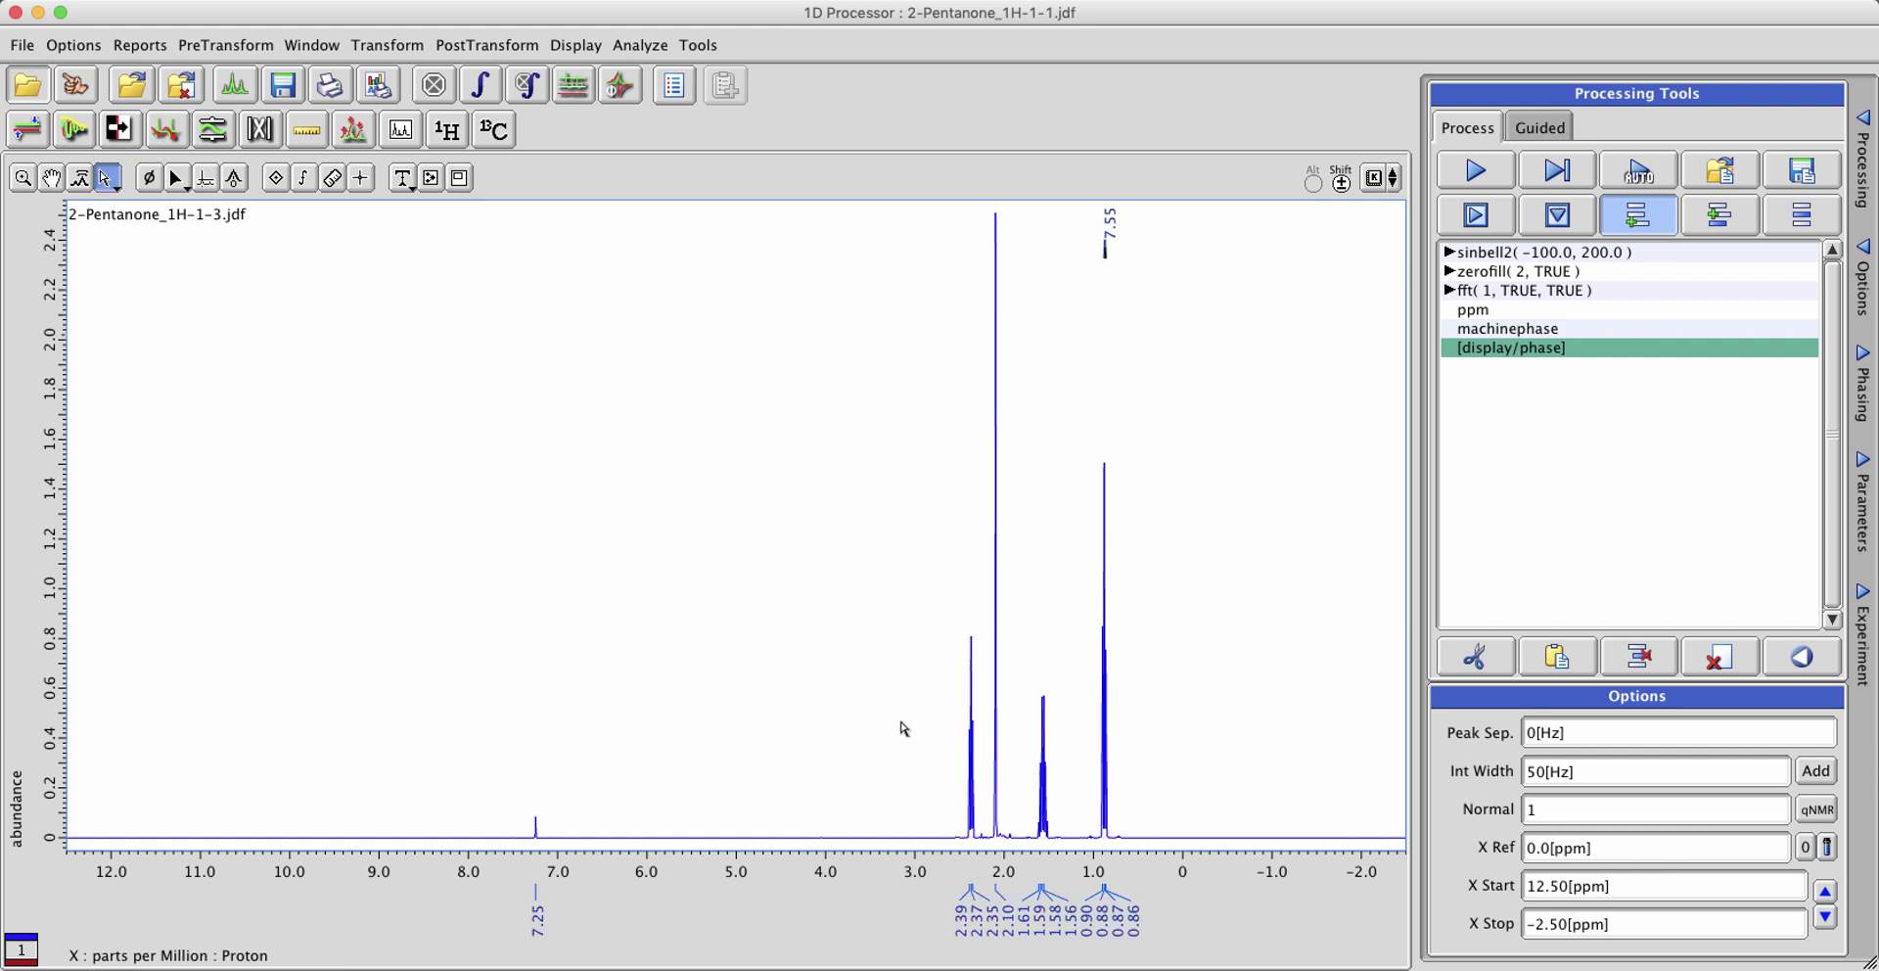